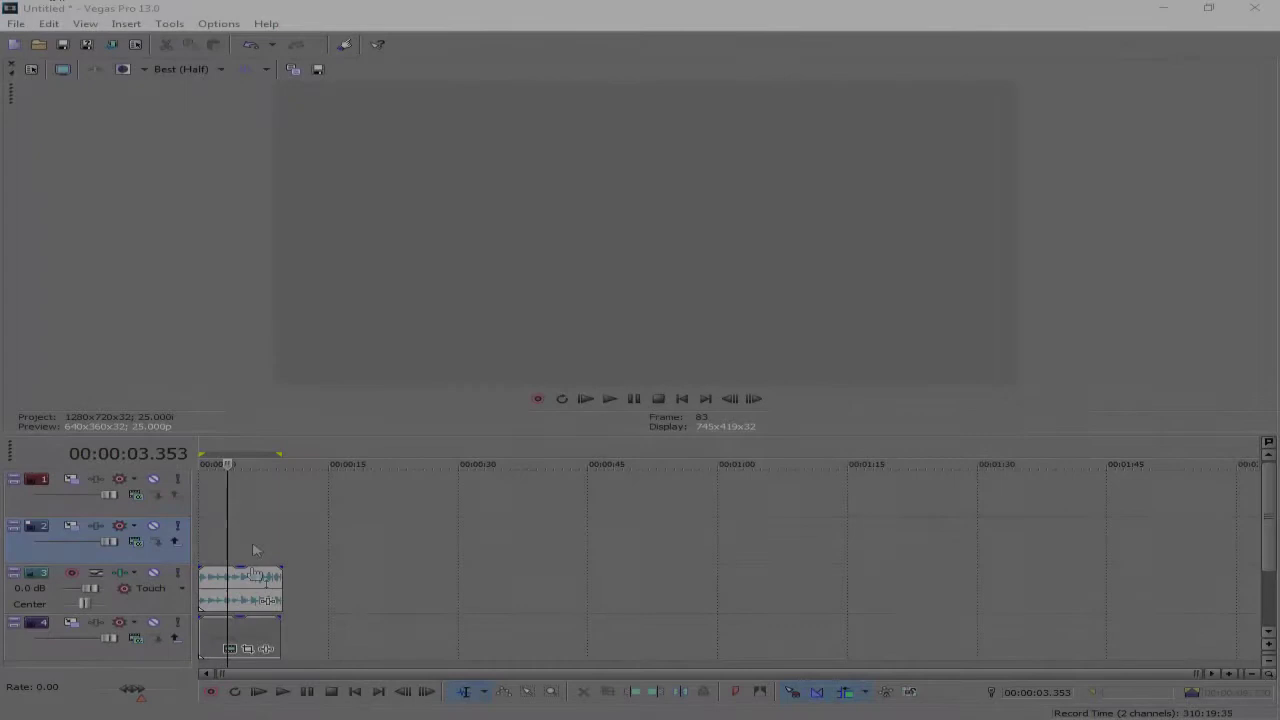
Insert a text media event on track 2 at the cursor and clear its sample text
{"action": "right_click", "coordinate": [252, 542]}
{"action": "left_click", "coordinate": [357, 505]}
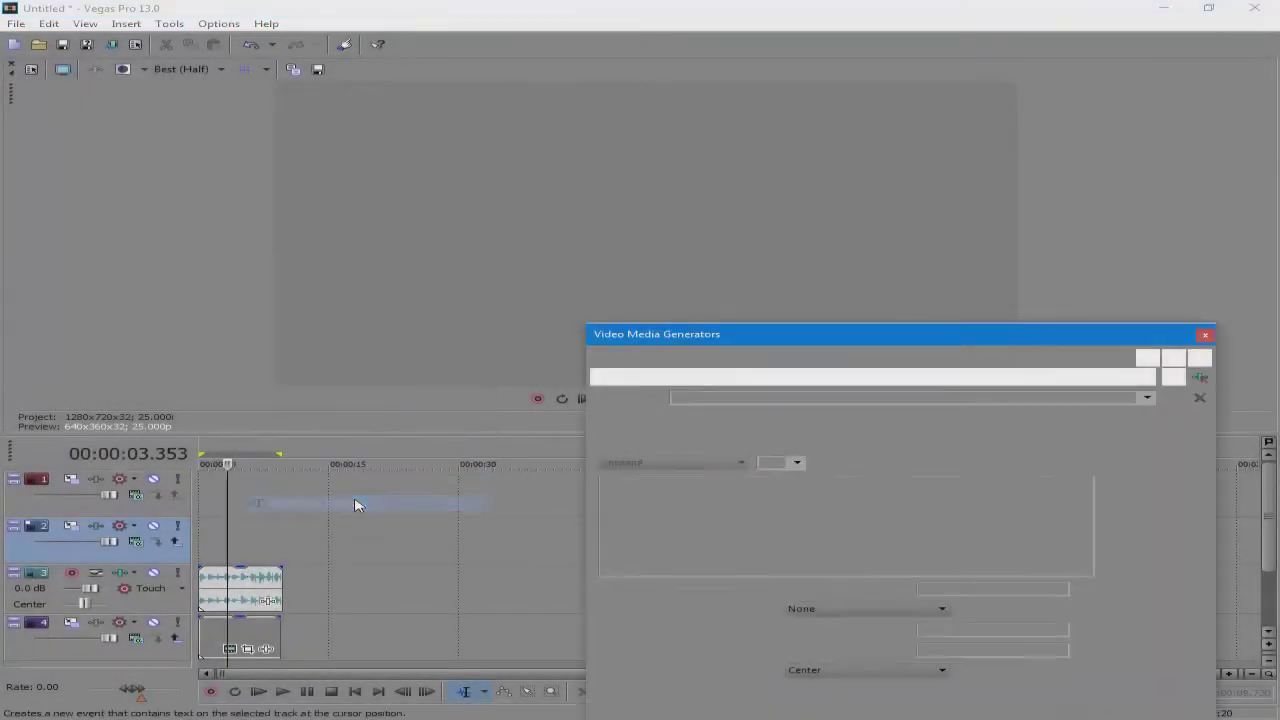
{"action": "left_click_drag", "start_coordinate": [680, 334], "coordinate": [630, 317]}
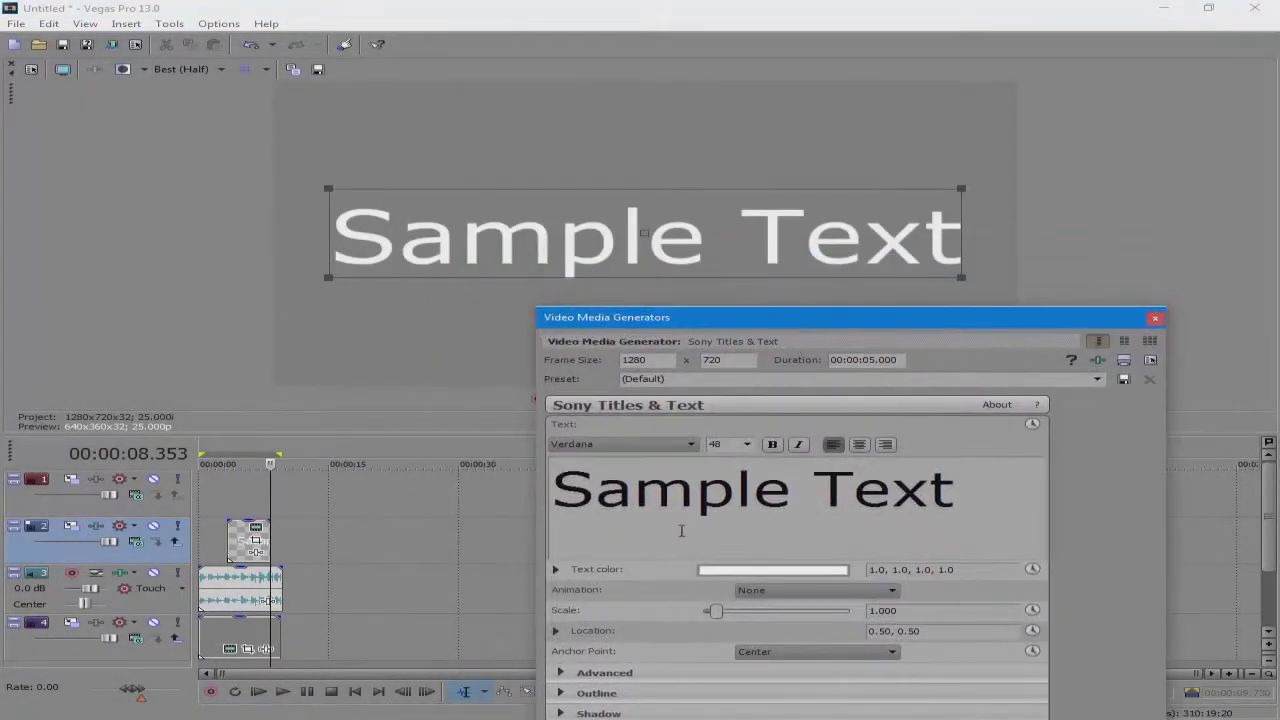
{"action": "triple_click", "coordinate": [711, 482]}
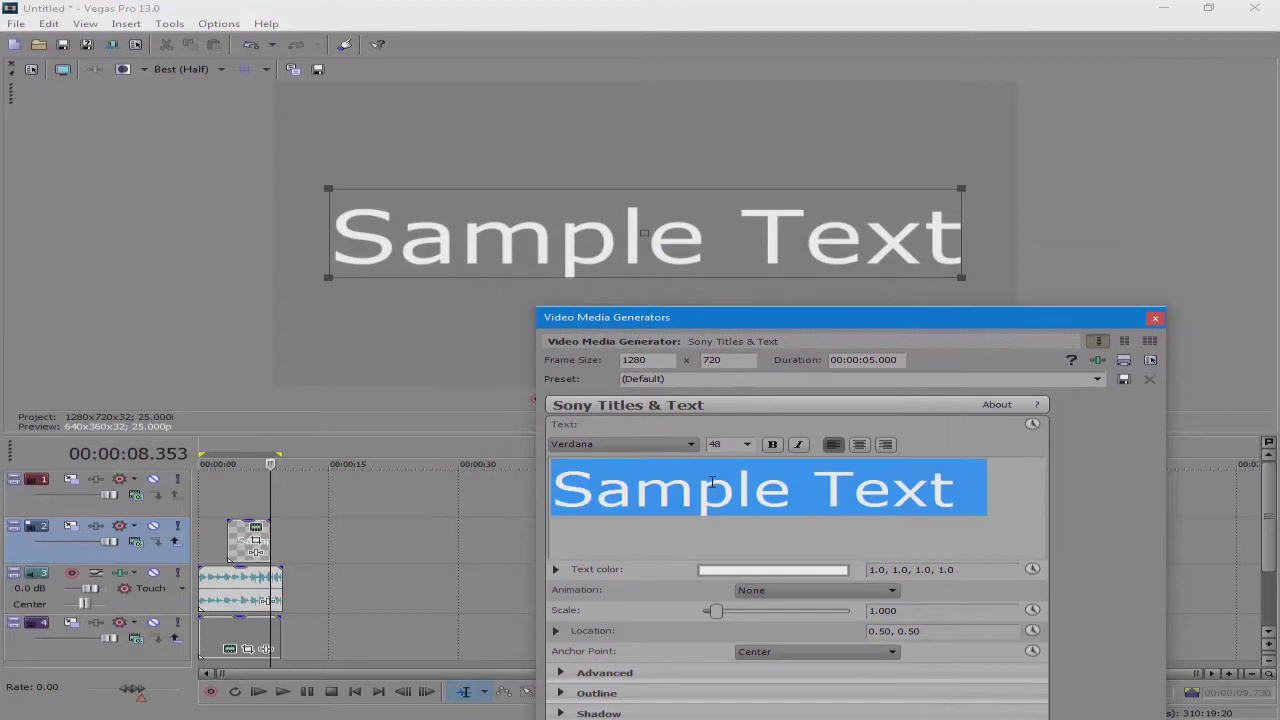
{"action": "type", "text": "00"}
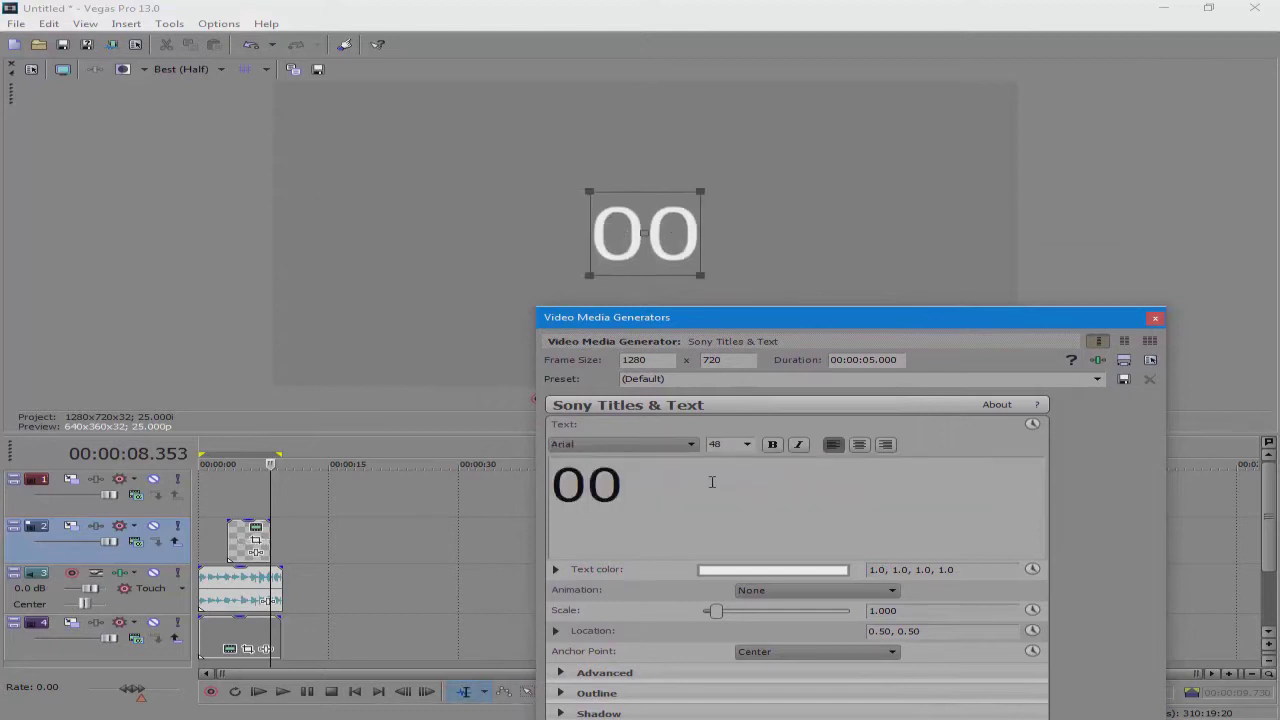
{"action": "triple_click", "coordinate": [711, 482]}
{"action": "key", "text": "Delete"}
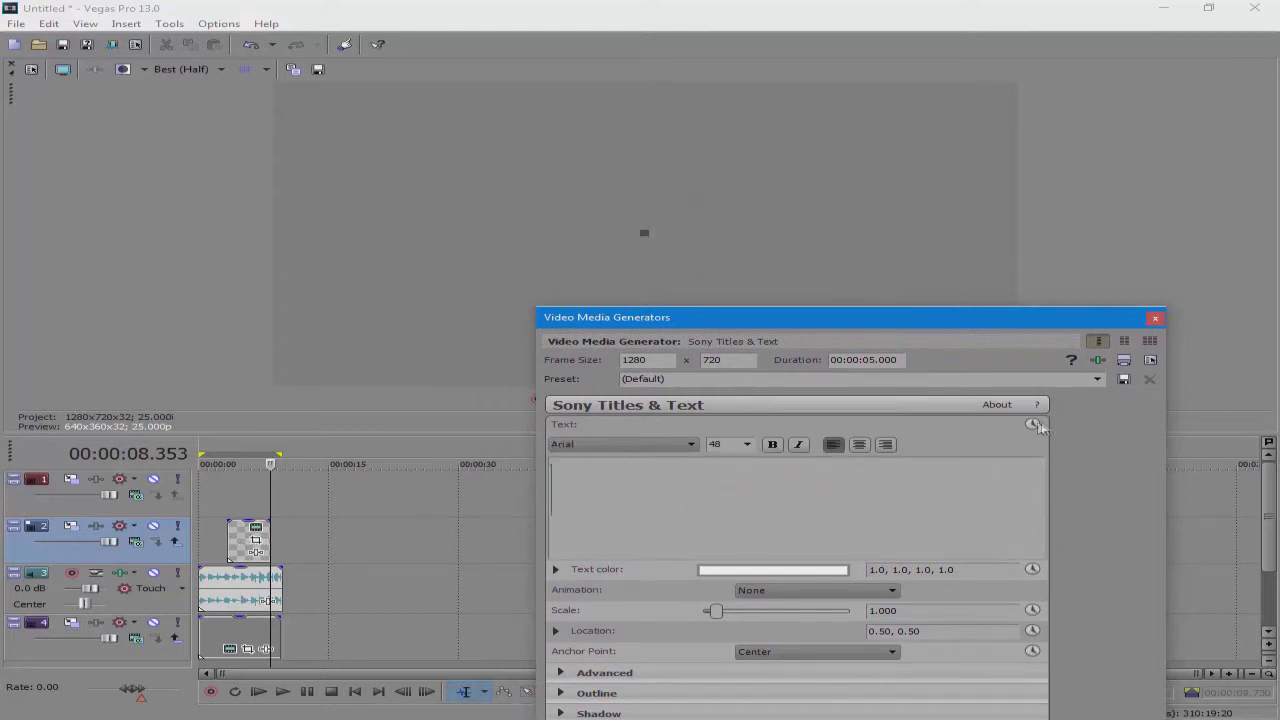
Enable animation for the Text parameter and place the generator's keyframe cursor at 00:00:00.000
{"action": "left_click_drag", "start_coordinate": [812, 325], "coordinate": [852, 180]}
{"action": "left_click", "coordinate": [708, 626]}
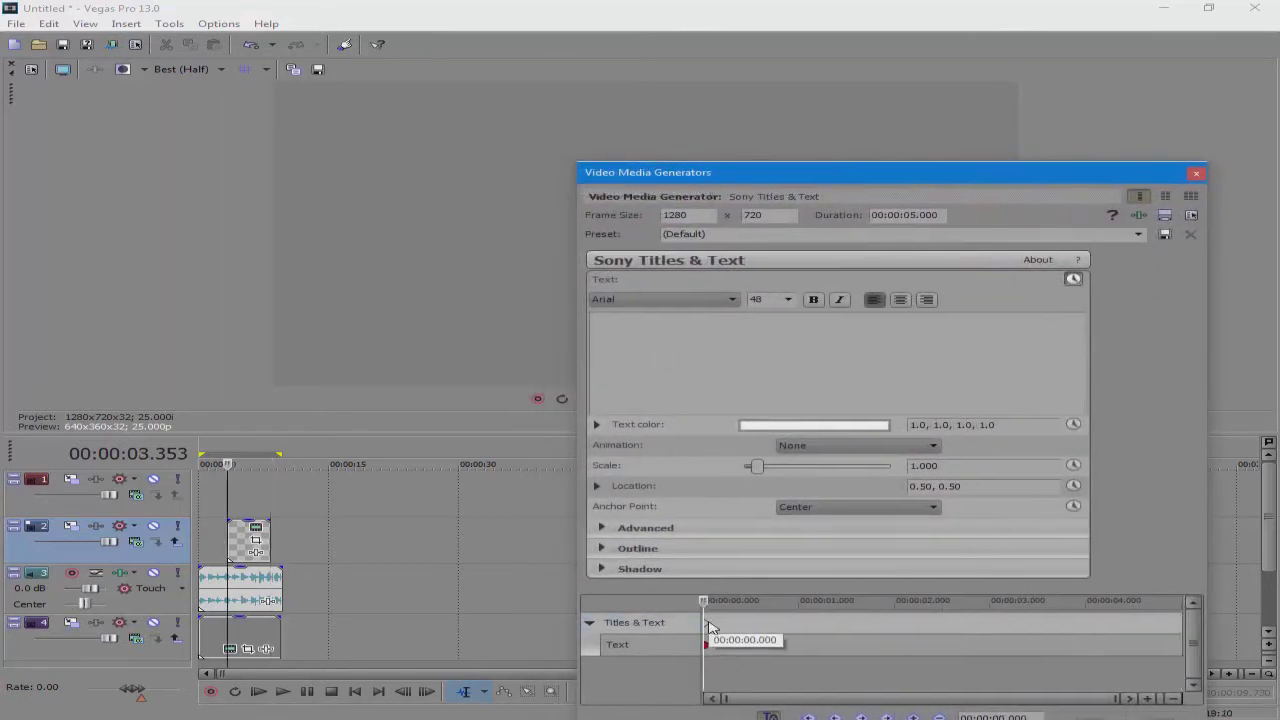
{"action": "left_click", "coordinate": [689, 303]}
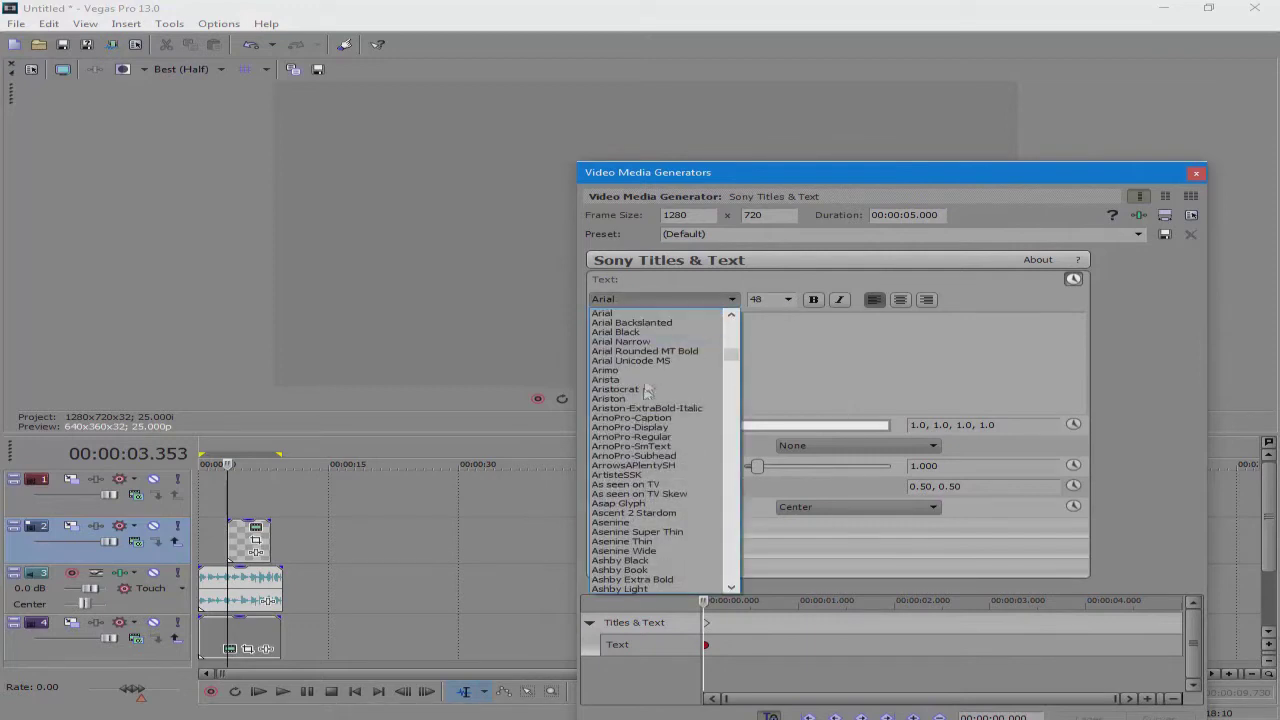
{"action": "left_click", "coordinate": [657, 172]}
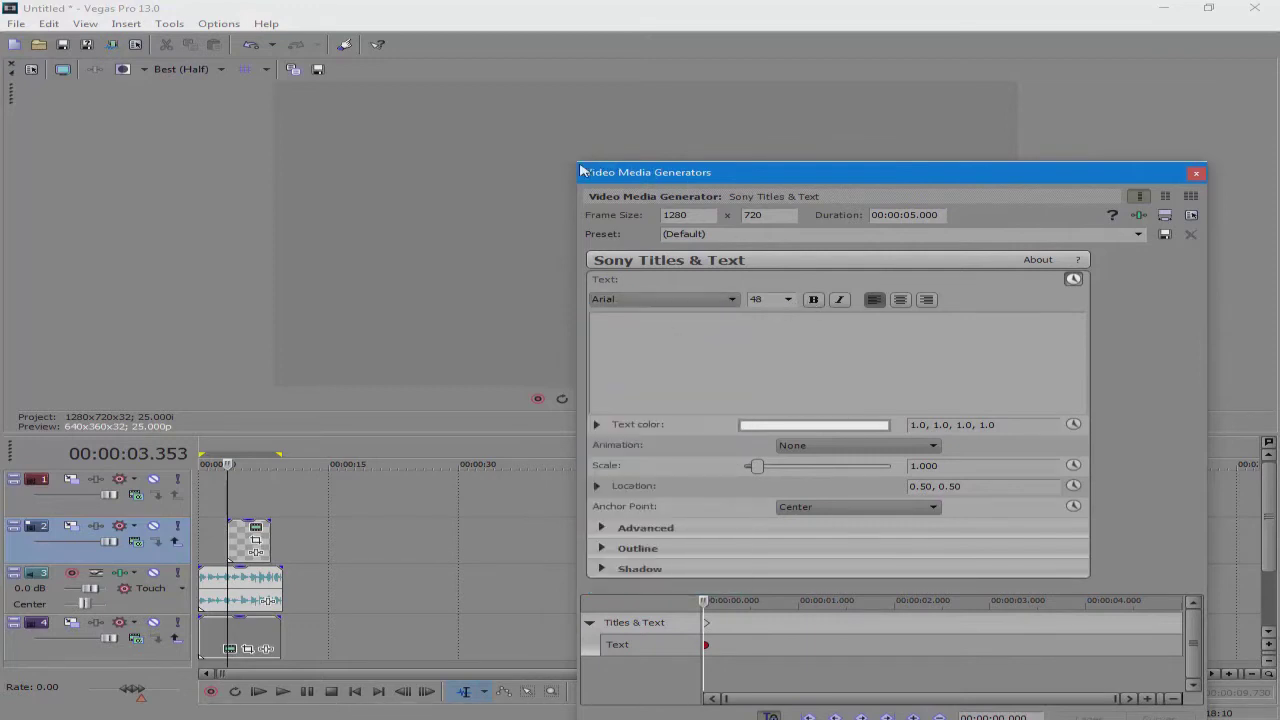
{"action": "left_click_drag", "start_coordinate": [574, 163], "coordinate": [572, 250]}
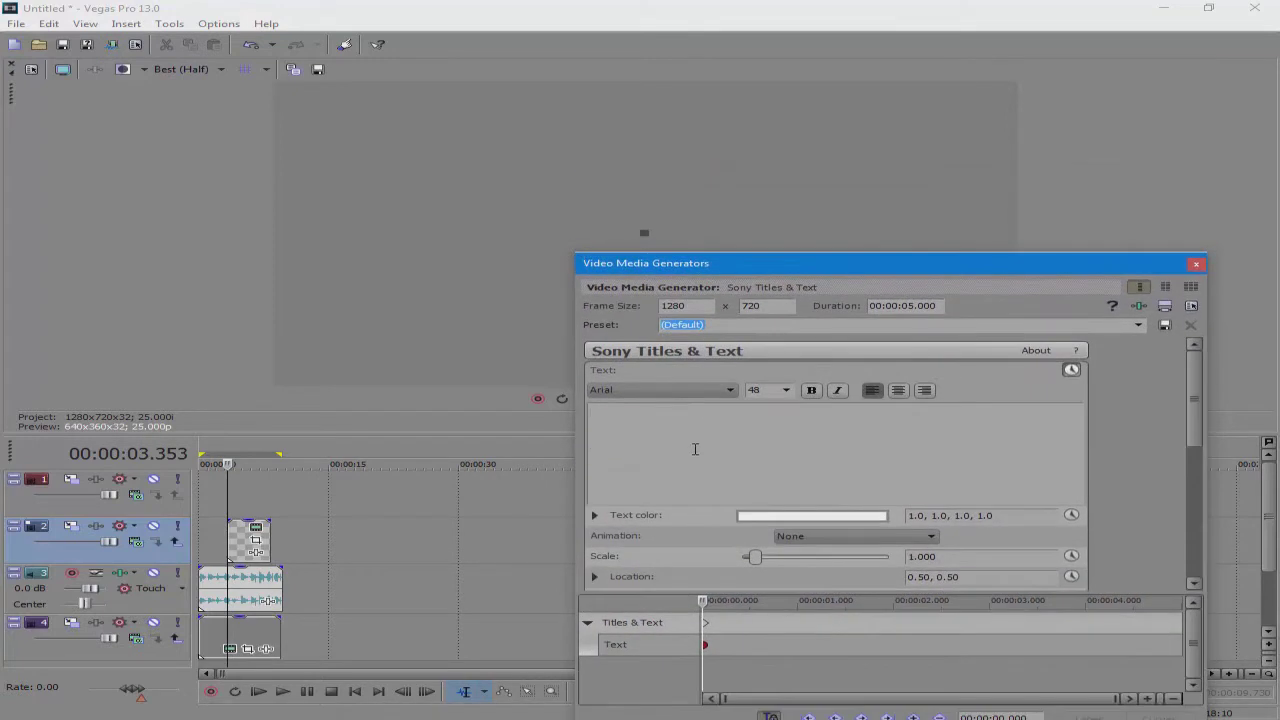
Enter "00:010" as the text of the first keyframe and make it bold
{"action": "type", "text": "00:"}
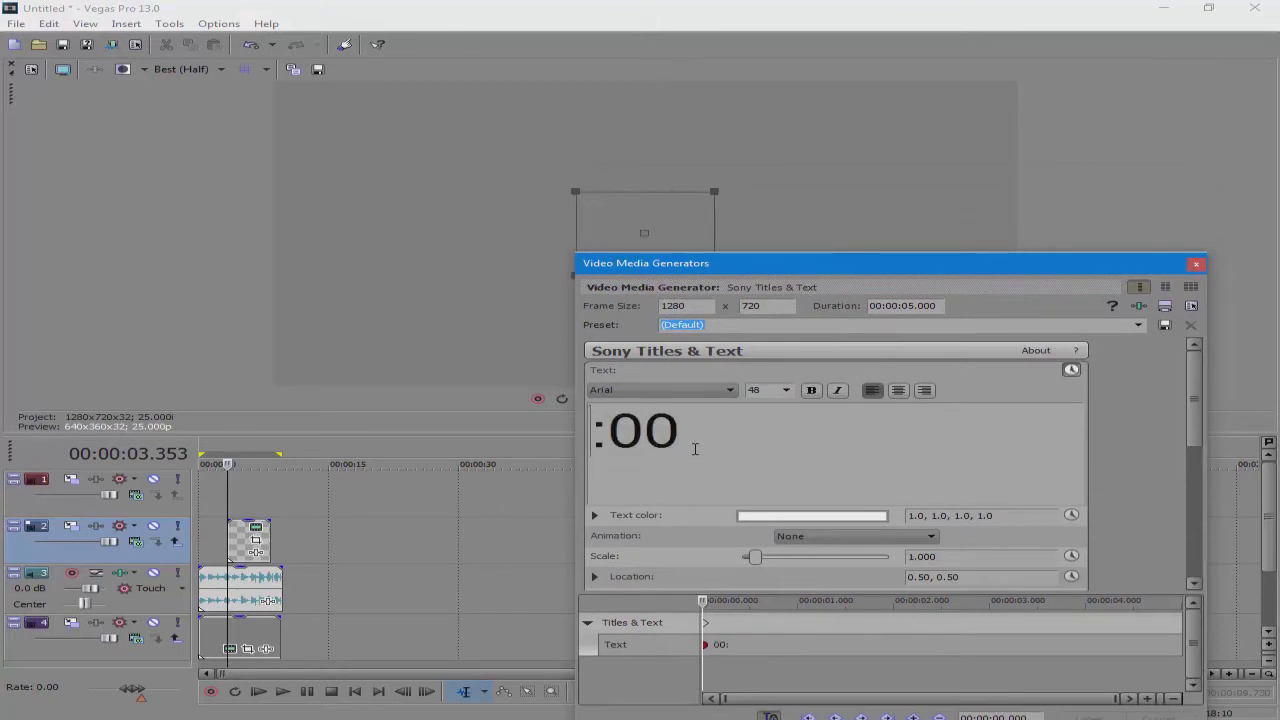
{"action": "type", "text": "0"}
{"action": "type", "text": "10"}
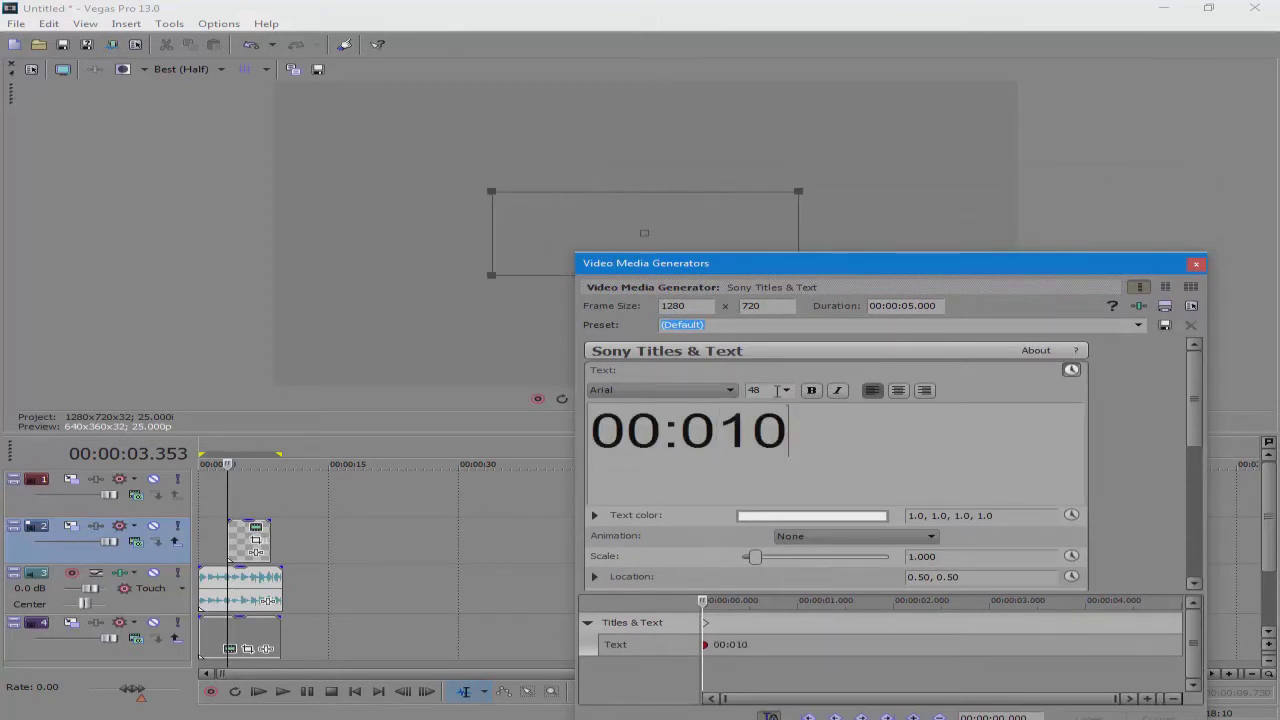
{"action": "left_click_drag", "start_coordinate": [788, 432], "coordinate": [592, 432]}
{"action": "left_click", "coordinate": [811, 390]}
{"action": "left_click", "coordinate": [748, 438]}
{"action": "double_click", "coordinate": [746, 441]}
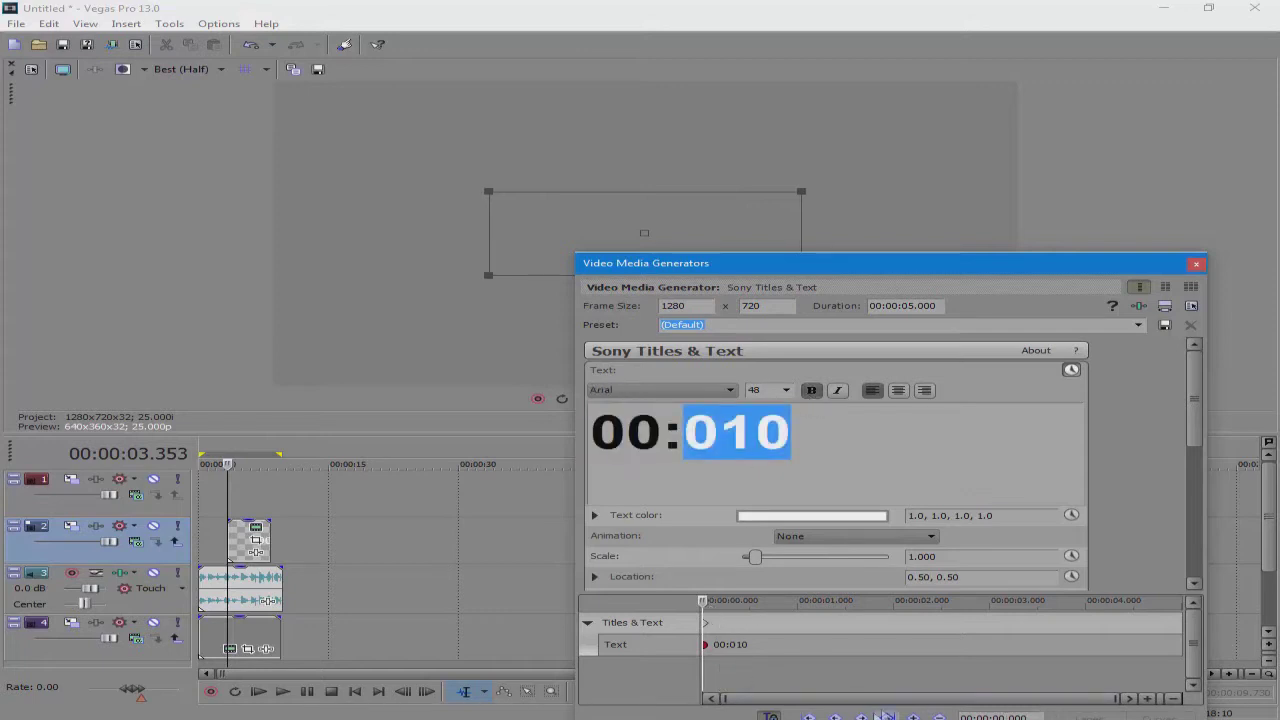
Move the text event to the start of the timeline and extend it to match the audio clip's length
{"action": "left_click", "coordinate": [1147, 698]}
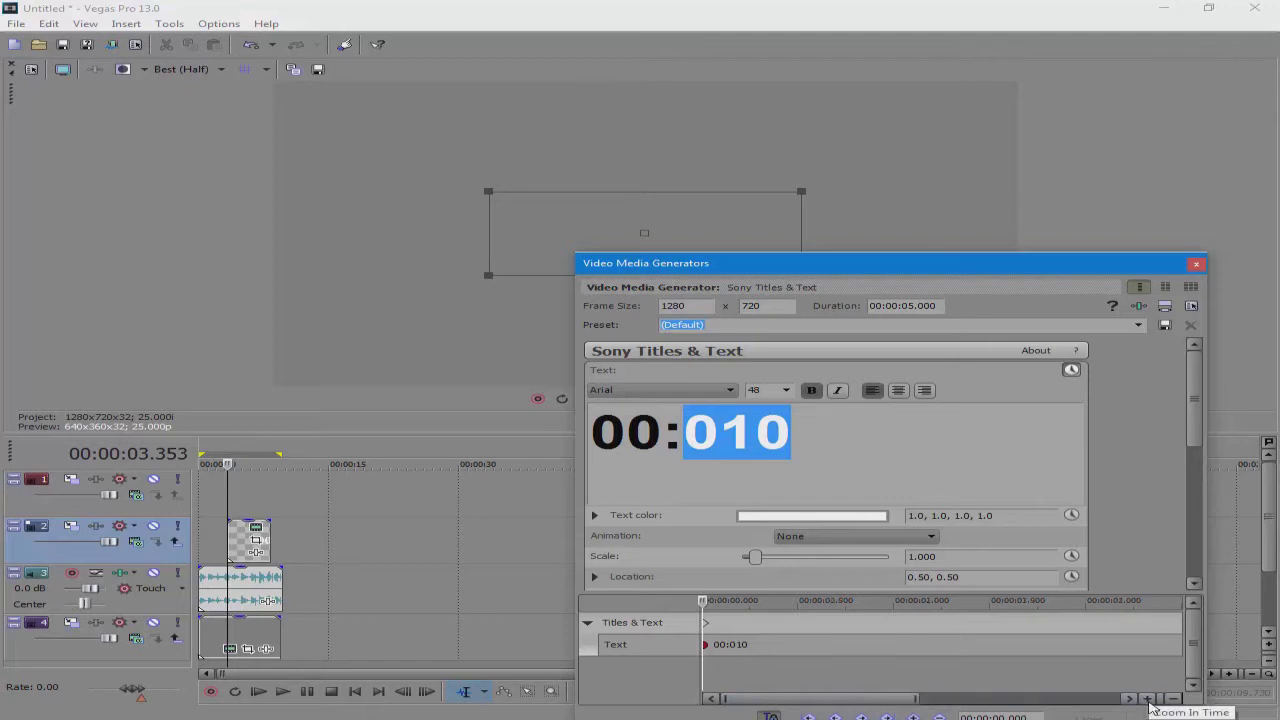
{"action": "mouse_move", "coordinate": [704, 603]}
{"action": "left_mouse_down"}
{"action": "mouse_move", "coordinate": [733, 603]}
{"action": "mouse_move", "coordinate": [716, 603]}
{"action": "left_mouse_up"}
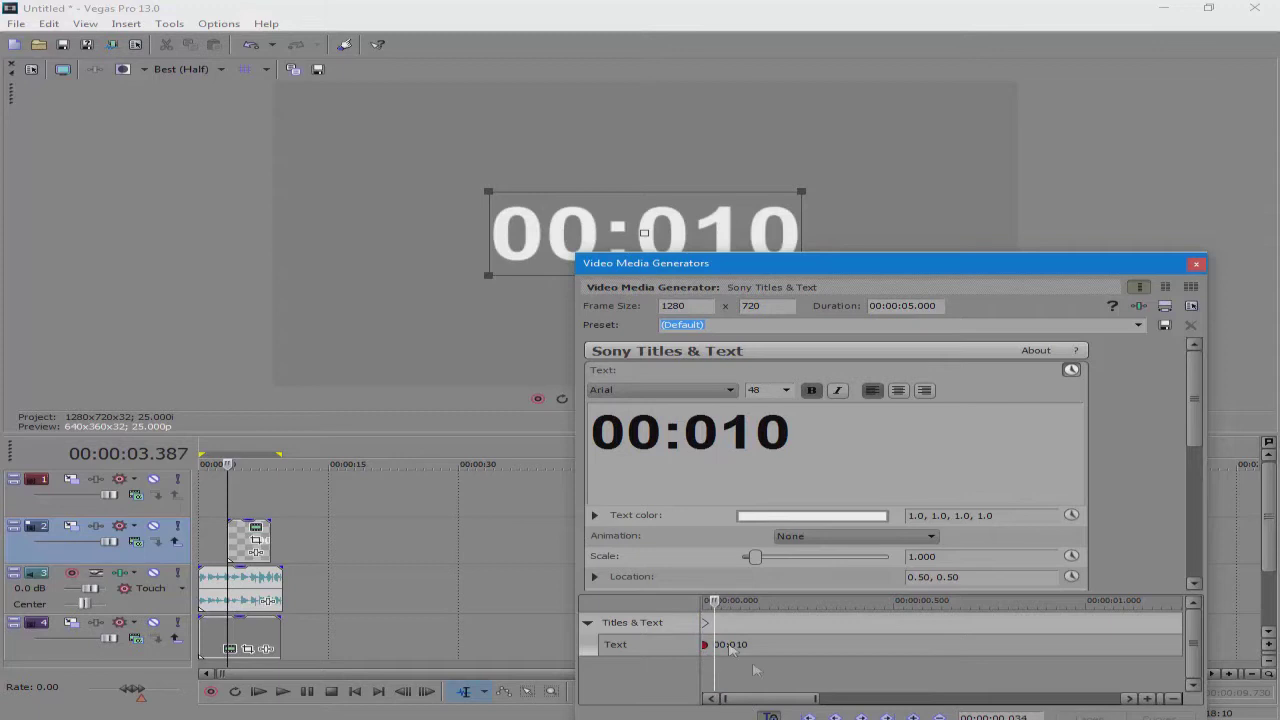
{"action": "mouse_move", "coordinate": [750, 701]}
{"action": "left_mouse_down"}
{"action": "mouse_move", "coordinate": [822, 700]}
{"action": "mouse_move", "coordinate": [729, 698]}
{"action": "left_mouse_up"}
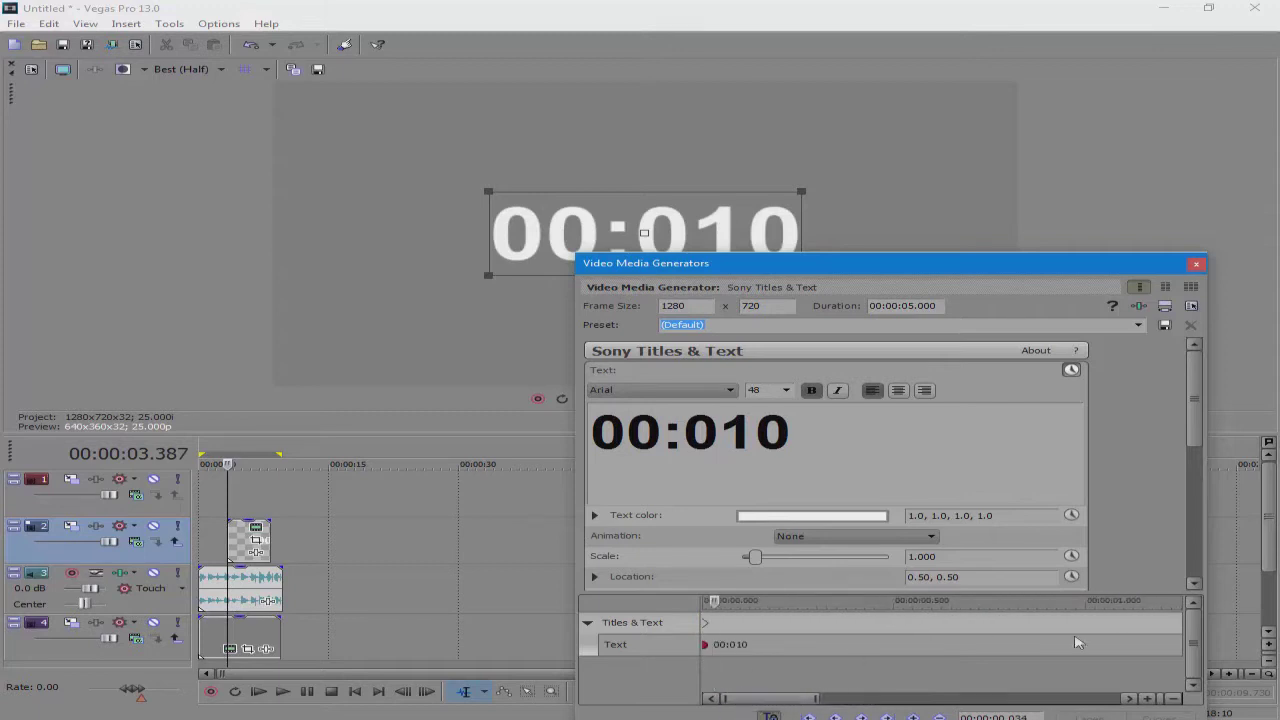
{"action": "left_click", "coordinate": [240, 548]}
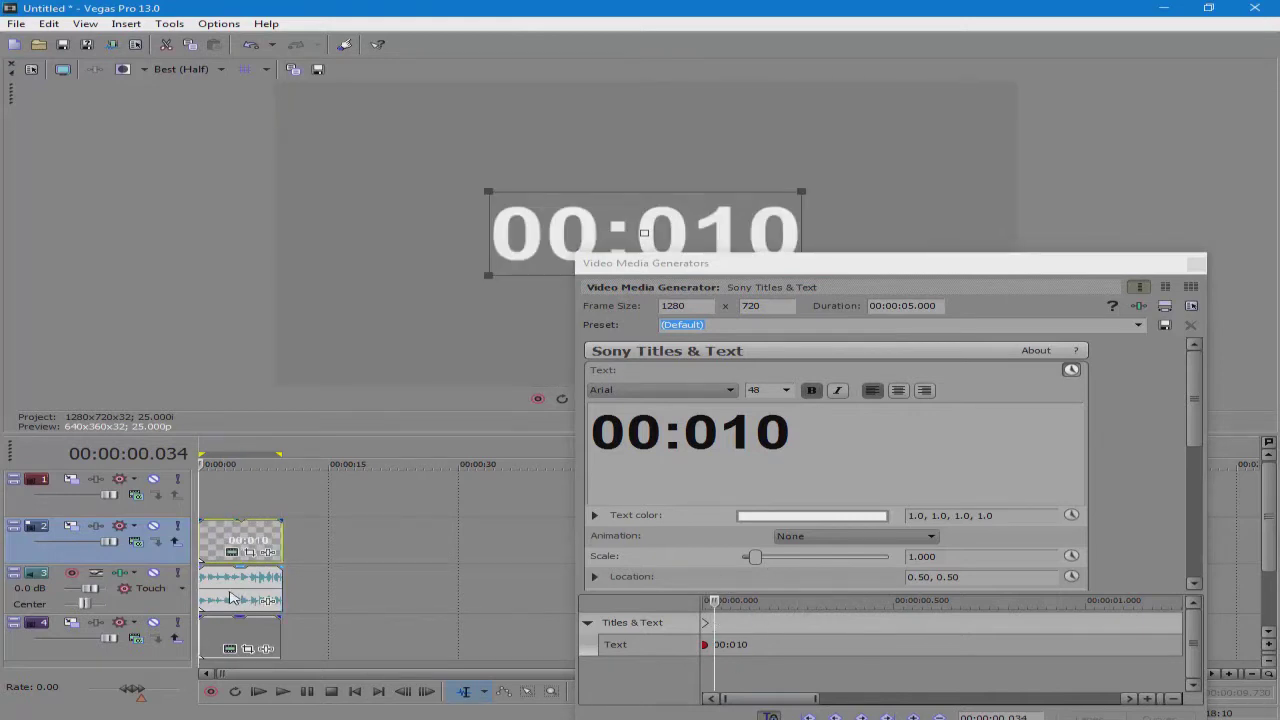
Add a text keyframe reading "00:09" at 00:00:00.564
{"action": "left_click_drag", "start_coordinate": [716, 601], "coordinate": [767, 602]}
{"action": "left_click", "coordinate": [1174, 698]}
{"action": "left_click", "coordinate": [1174, 698]}
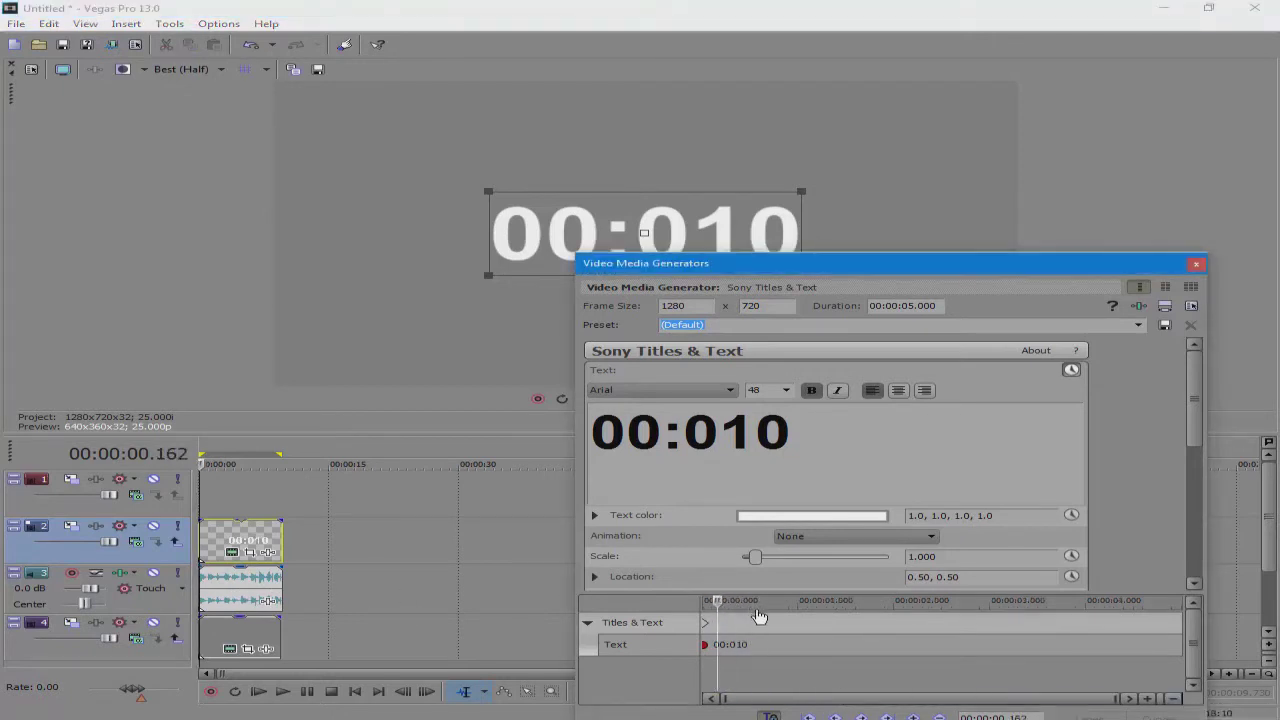
{"action": "left_click_drag", "start_coordinate": [718, 602], "coordinate": [755, 607]}
{"action": "double_click", "coordinate": [780, 450]}
{"action": "left_click_drag", "start_coordinate": [722, 433], "coordinate": [792, 434]}
{"action": "type", "text": "9"}
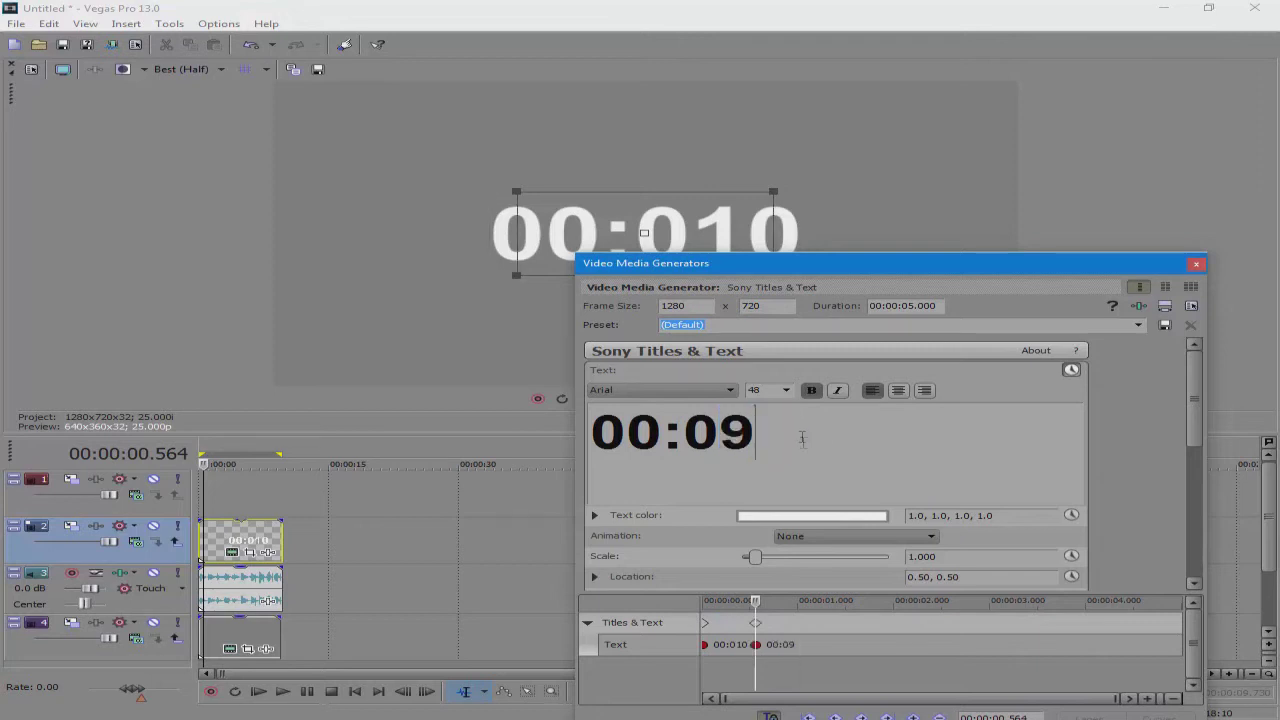
Add a "00:08" text keyframe at 00:00:01.013 and move the 00:09 and 00:08 keyframes to wider spacing
{"action": "left_click_drag", "start_coordinate": [755, 605], "coordinate": [797, 605]}
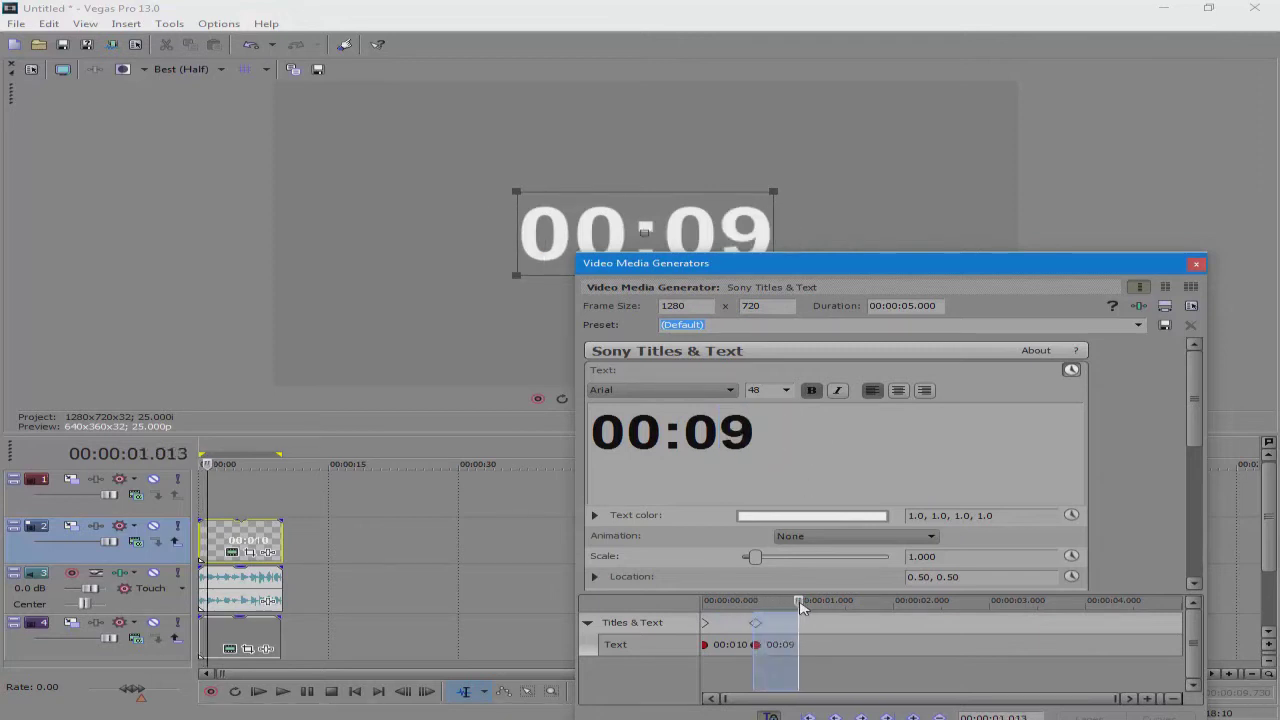
{"action": "left_click_drag", "start_coordinate": [756, 430], "coordinate": [720, 430]}
{"action": "type", "text": "8"}
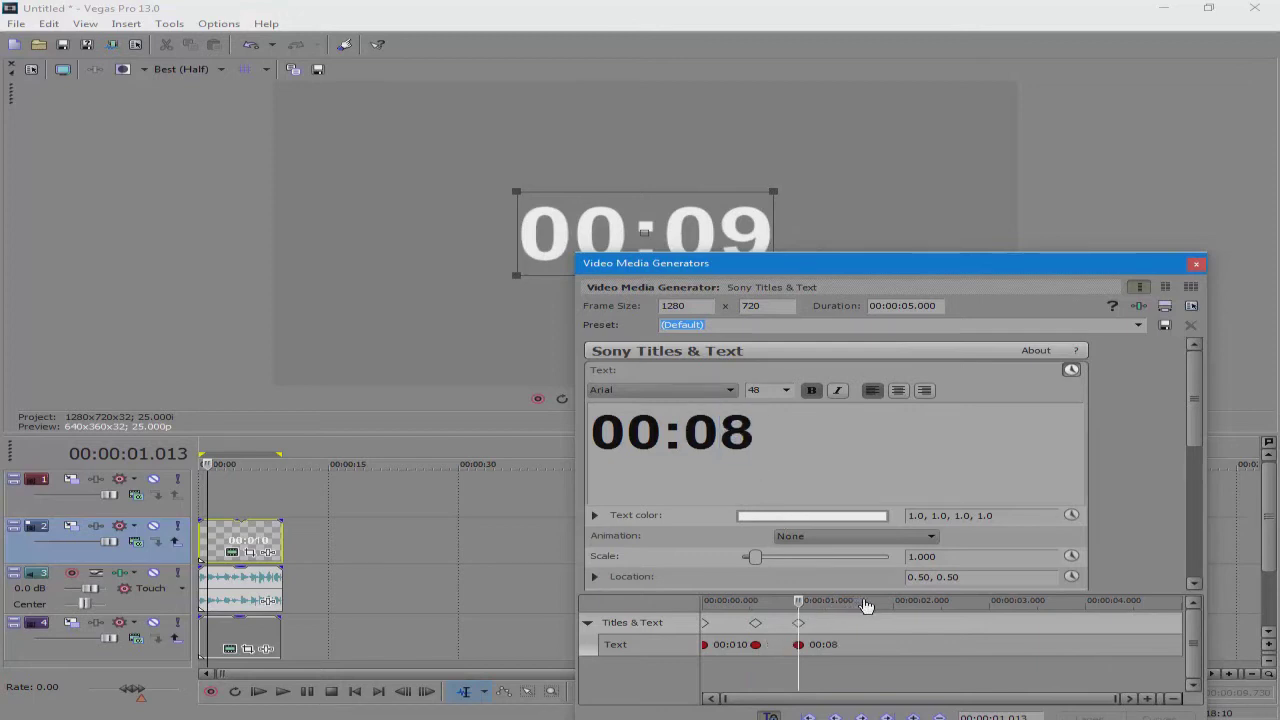
{"action": "left_click_drag", "start_coordinate": [846, 614], "coordinate": [911, 605]}
{"action": "left_click_drag", "start_coordinate": [799, 623], "coordinate": [869, 626]}
{"action": "left_click_drag", "start_coordinate": [756, 623], "coordinate": [853, 623]}
Add text keyframes reading "00:07" at about 2.2 seconds and "00:06" at about 2.7 seconds
{"action": "left_click", "coordinate": [777, 437]}
{"action": "key", "text": "BackSpace"}
{"action": "type", "text": "7"}
{"action": "left_click", "coordinate": [961, 604]}
{"action": "left_click", "coordinate": [789, 474]}
{"action": "key", "text": "BackSpace"}
{"action": "type", "text": "6"}
Add text keyframes reading "00:05" at about 3.2 seconds and "00:04" at about 3.7 seconds
{"action": "left_click", "coordinate": [1012, 604]}
{"action": "left_click", "coordinate": [817, 437]}
{"action": "key", "text": "BackSpace"}
{"action": "type", "text": "5"}
{"action": "left_click", "coordinate": [1061, 605]}
{"action": "left_click", "coordinate": [846, 446]}
{"action": "key", "text": "BackSpace"}
{"action": "type", "text": "4"}
Add text keyframes reading "00:03" at 00:00:04.228 and "00:02" at 00:00:04.656
{"action": "left_click", "coordinate": [1106, 612]}
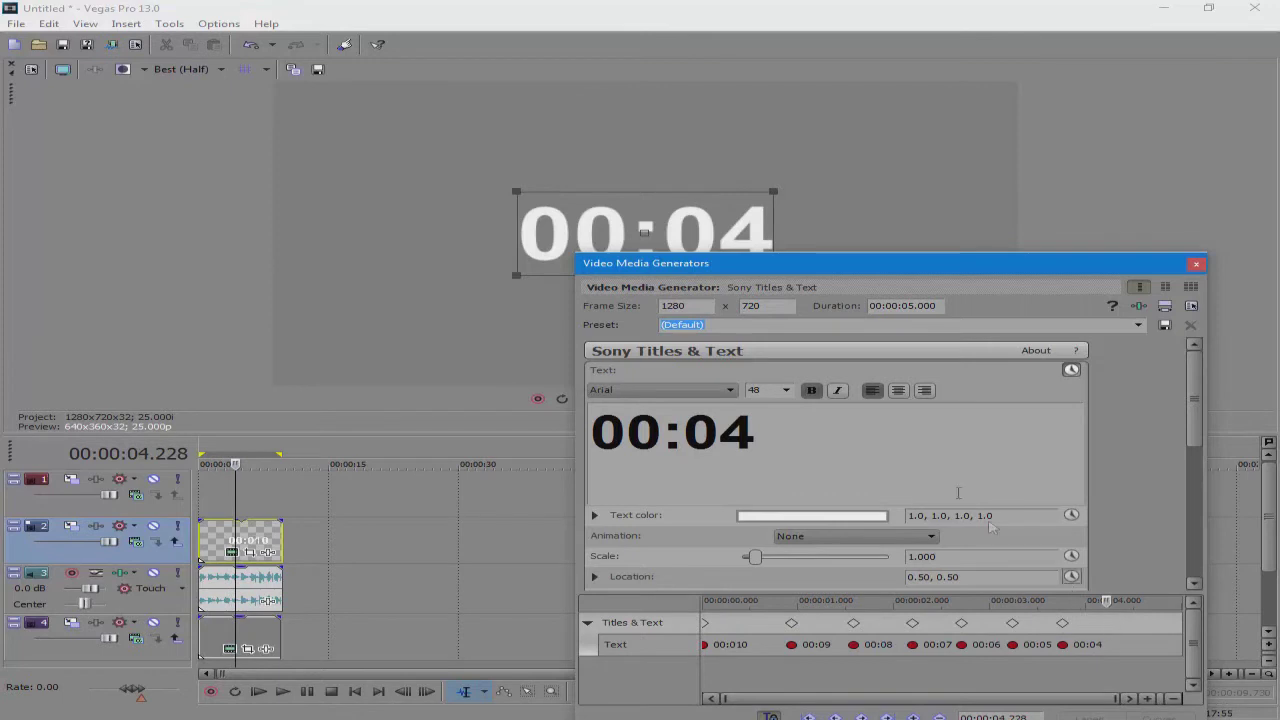
{"action": "key", "text": "BackSpace"}
{"action": "type", "text": "3"}
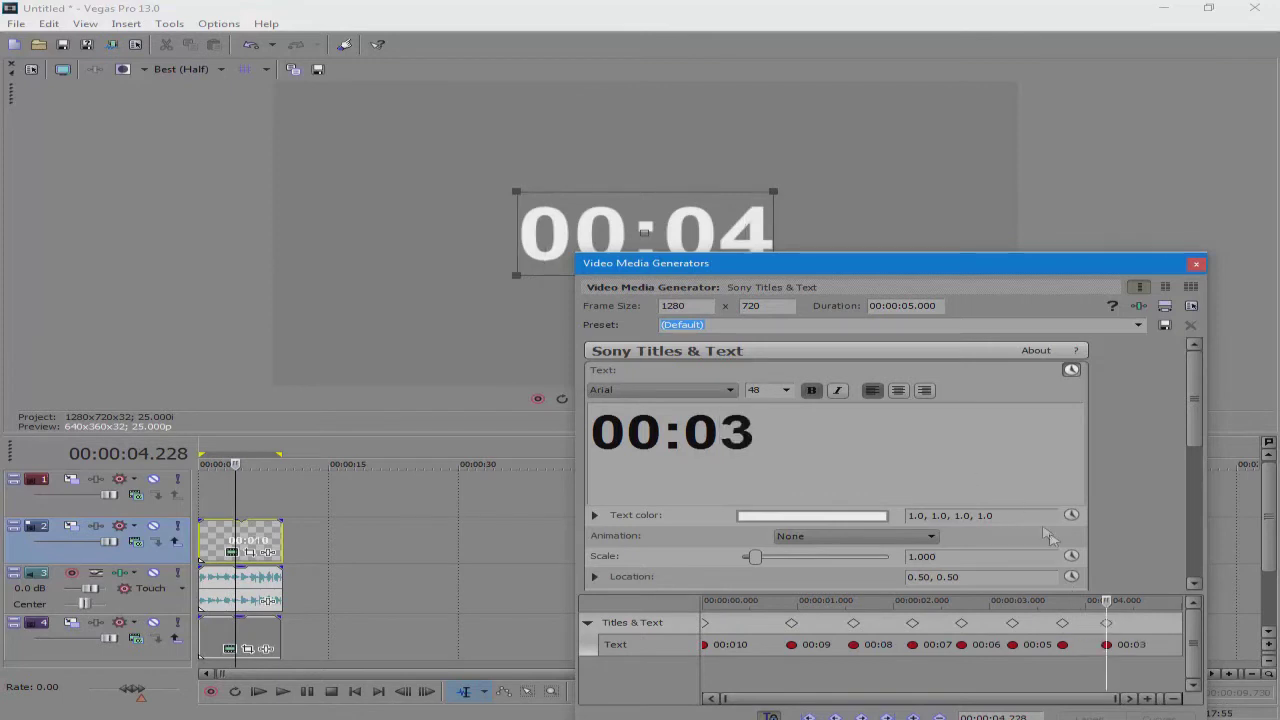
{"action": "left_click", "coordinate": [1149, 618]}
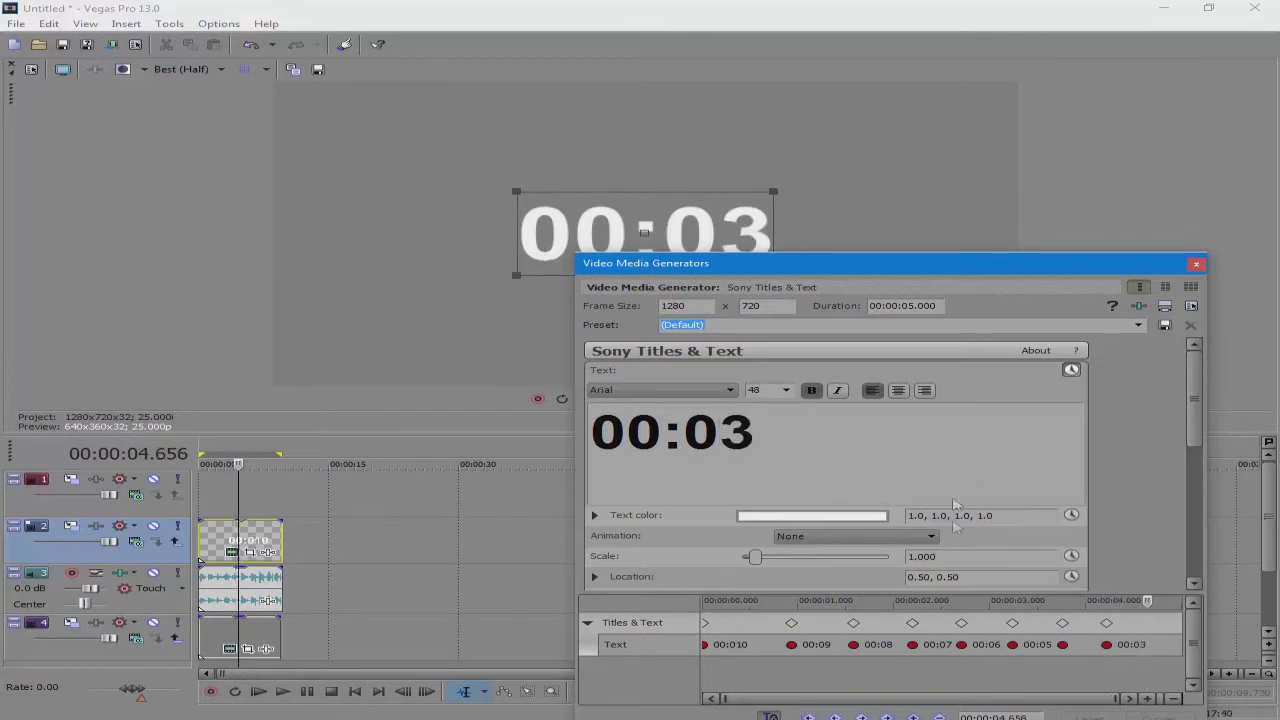
{"action": "key", "text": "BackSpace"}
{"action": "type", "text": "2"}
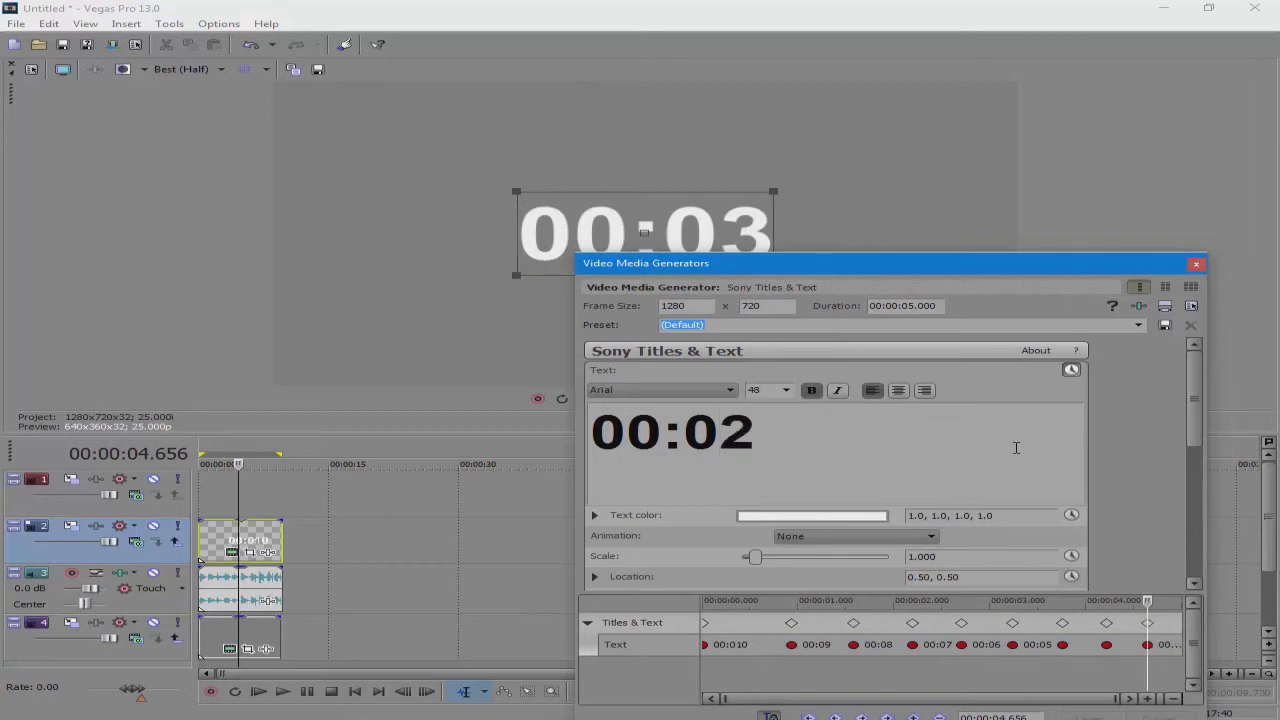
Add the last text keyframe, reading "00:01", at 00:00:04.927
{"action": "left_click", "coordinate": [1173, 618]}
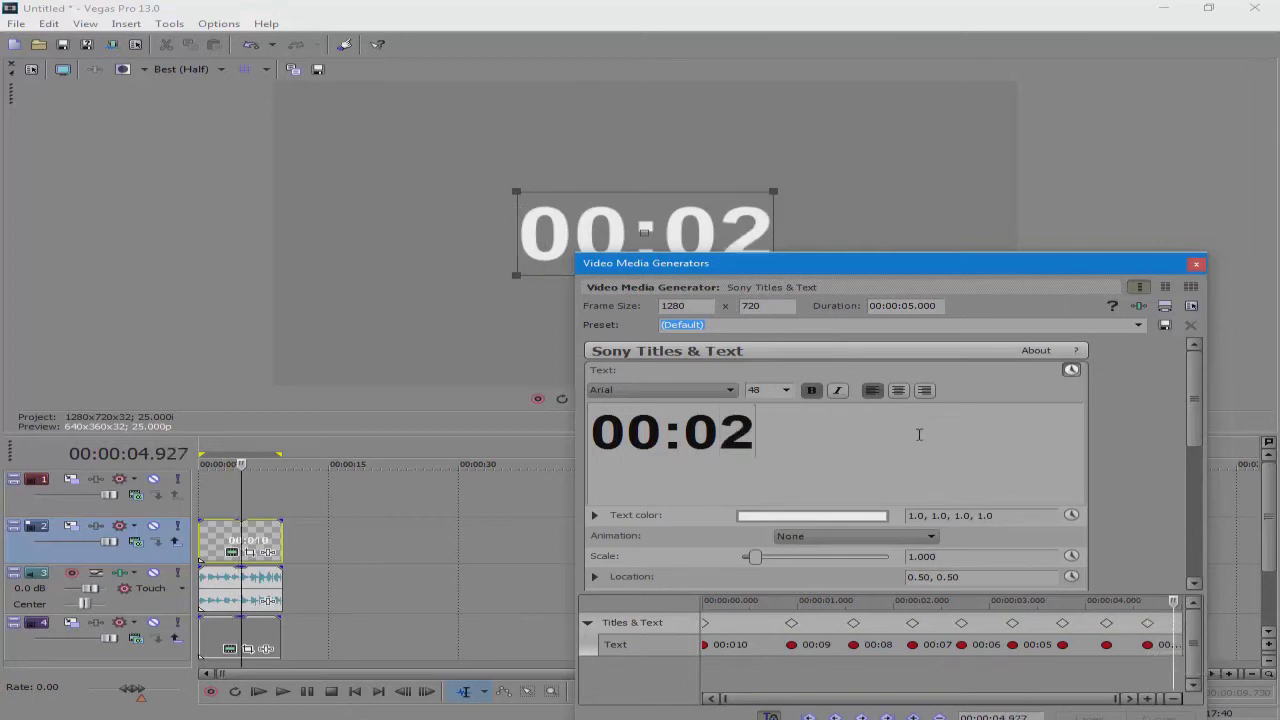
{"action": "key", "text": "BackSpace"}
{"action": "type", "text": "1"}
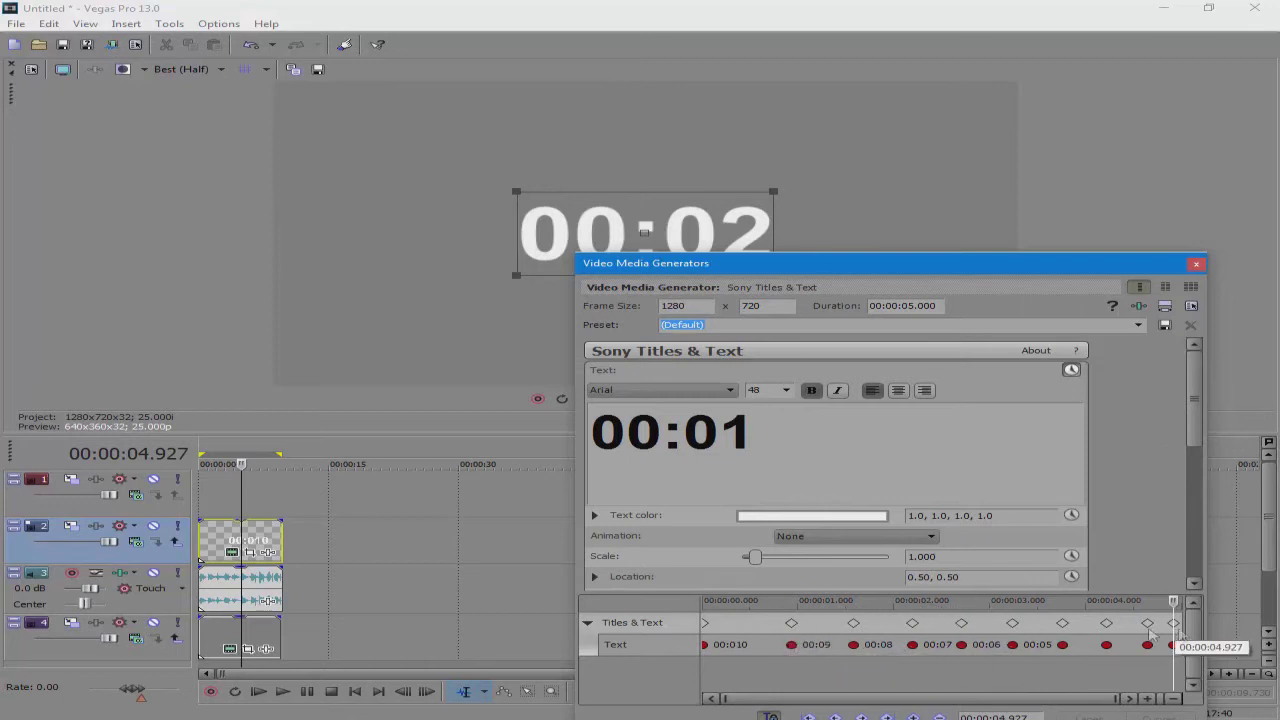
Move the countdown keyframes to space them more evenly and close the text generator
{"action": "mouse_move", "coordinate": [765, 625]}
{"action": "left_mouse_down"}
{"action": "mouse_move", "coordinate": [1063, 626]}
{"action": "mouse_move", "coordinate": [747, 627]}
{"action": "mouse_move", "coordinate": [777, 625]}
{"action": "mouse_move", "coordinate": [765, 625]}
{"action": "left_mouse_up"}
{"action": "left_click_drag", "start_coordinate": [853, 625], "coordinate": [827, 625]}
{"action": "left_click_drag", "start_coordinate": [912, 625], "coordinate": [877, 625]}
{"action": "left_click_drag", "start_coordinate": [961, 625], "coordinate": [933, 625]}
{"action": "left_click_drag", "start_coordinate": [1012, 625], "coordinate": [978, 625]}
{"action": "left_click", "coordinate": [1055, 625]}
{"action": "left_click_drag", "start_coordinate": [1062, 625], "coordinate": [1150, 630]}
{"action": "left_click", "coordinate": [1196, 264]}
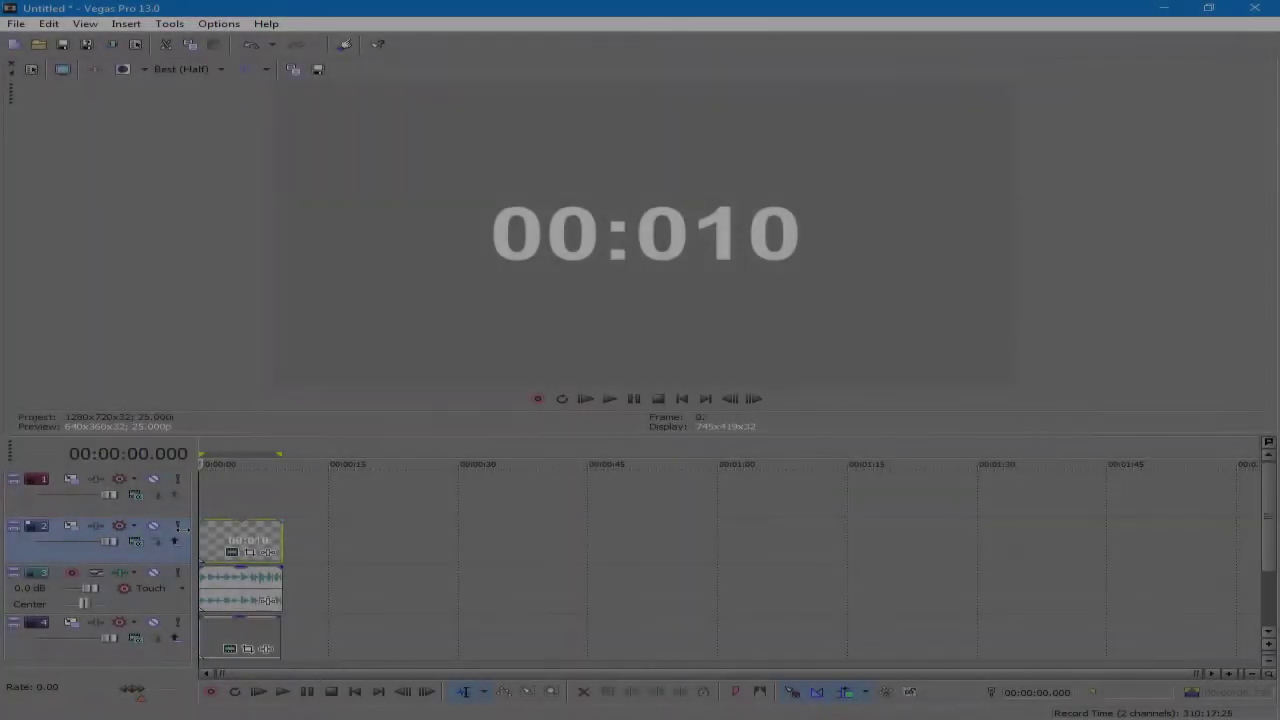
Play the timeline from the start to check the countdown's speed, and pause it
{"action": "left_click", "coordinate": [283, 691]}
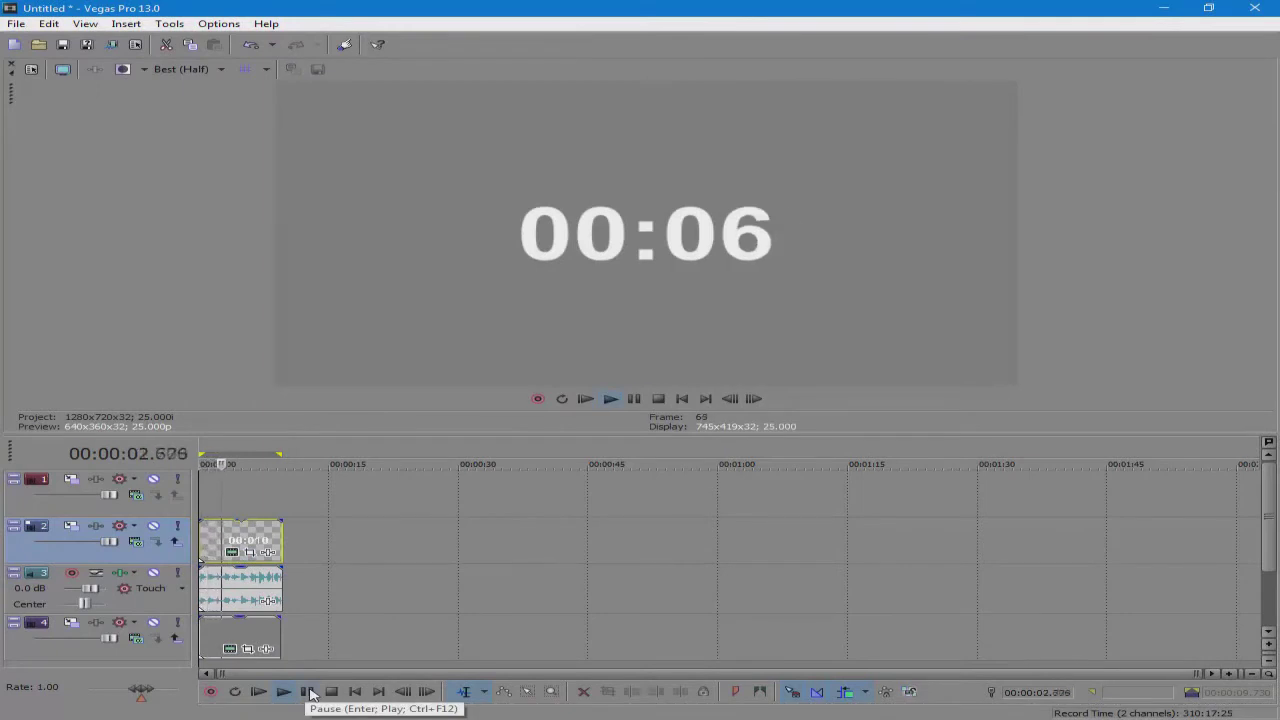
{"action": "left_click", "coordinate": [308, 691]}
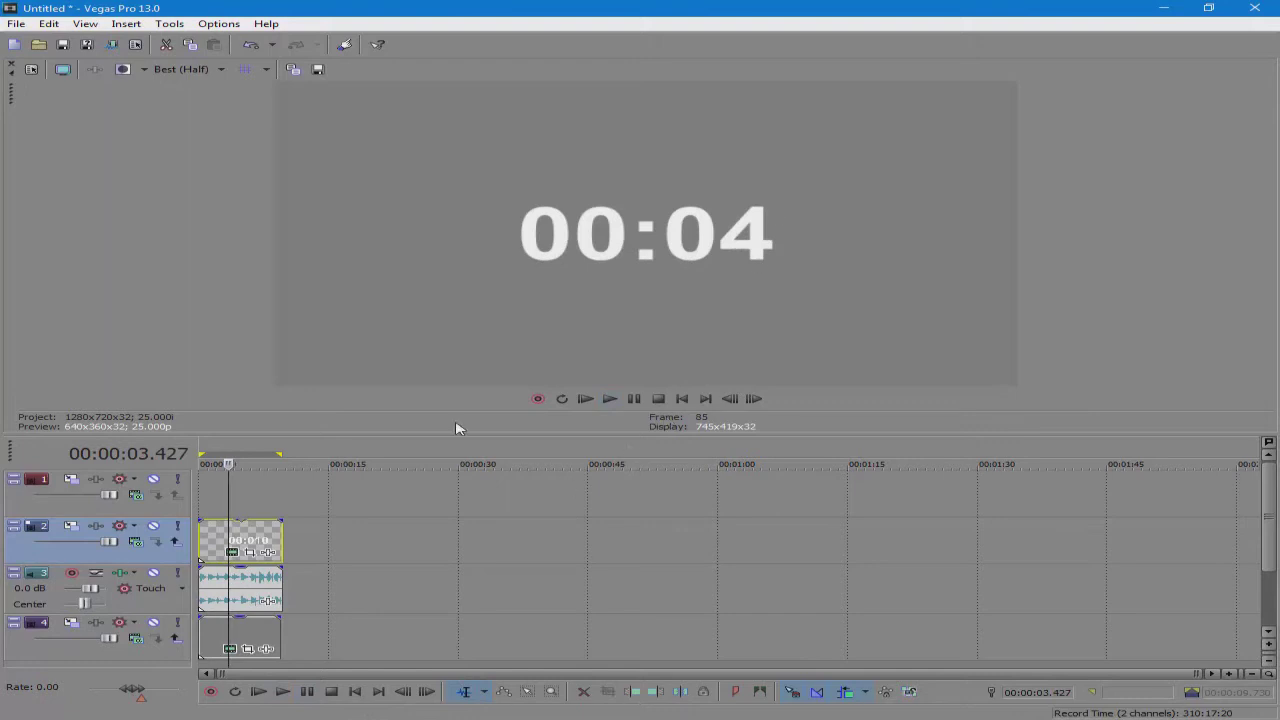
Stretch the end of the text event to about 15 seconds and preview the countdown from the start
{"action": "left_click_drag", "start_coordinate": [281, 537], "coordinate": [333, 539]}
{"action": "left_click", "coordinate": [199, 534]}
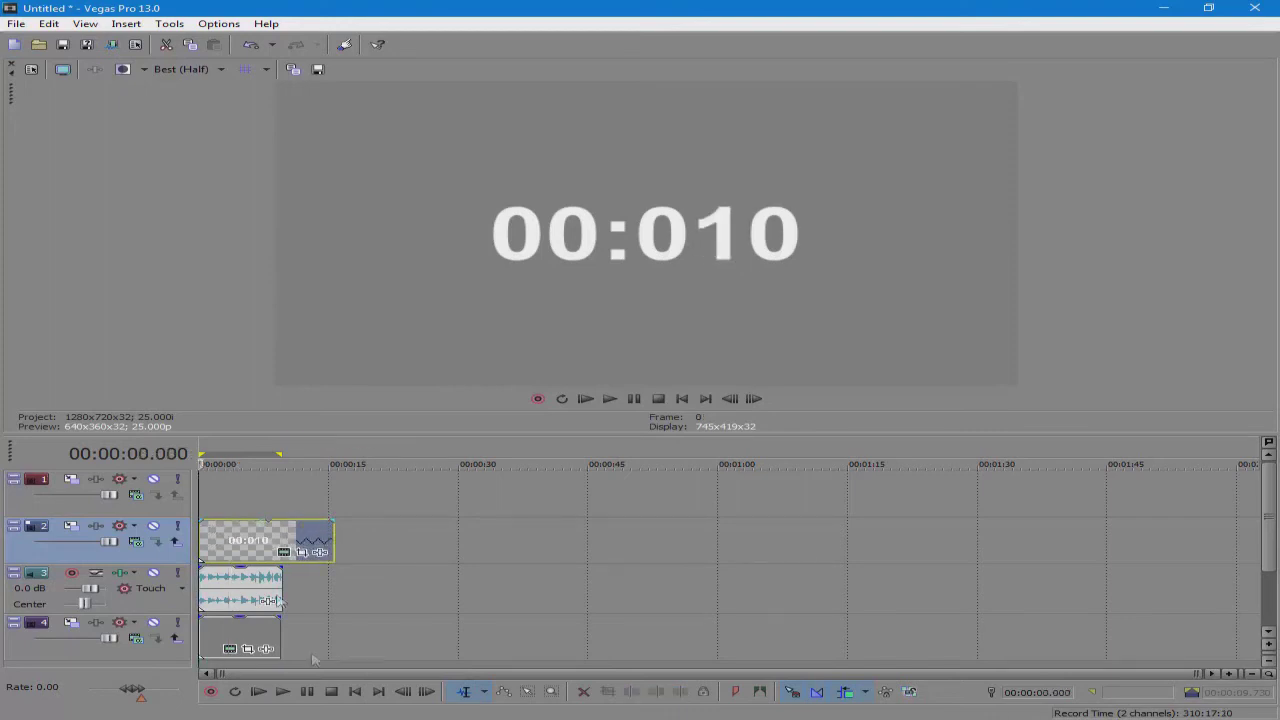
{"action": "left_click", "coordinate": [284, 692]}
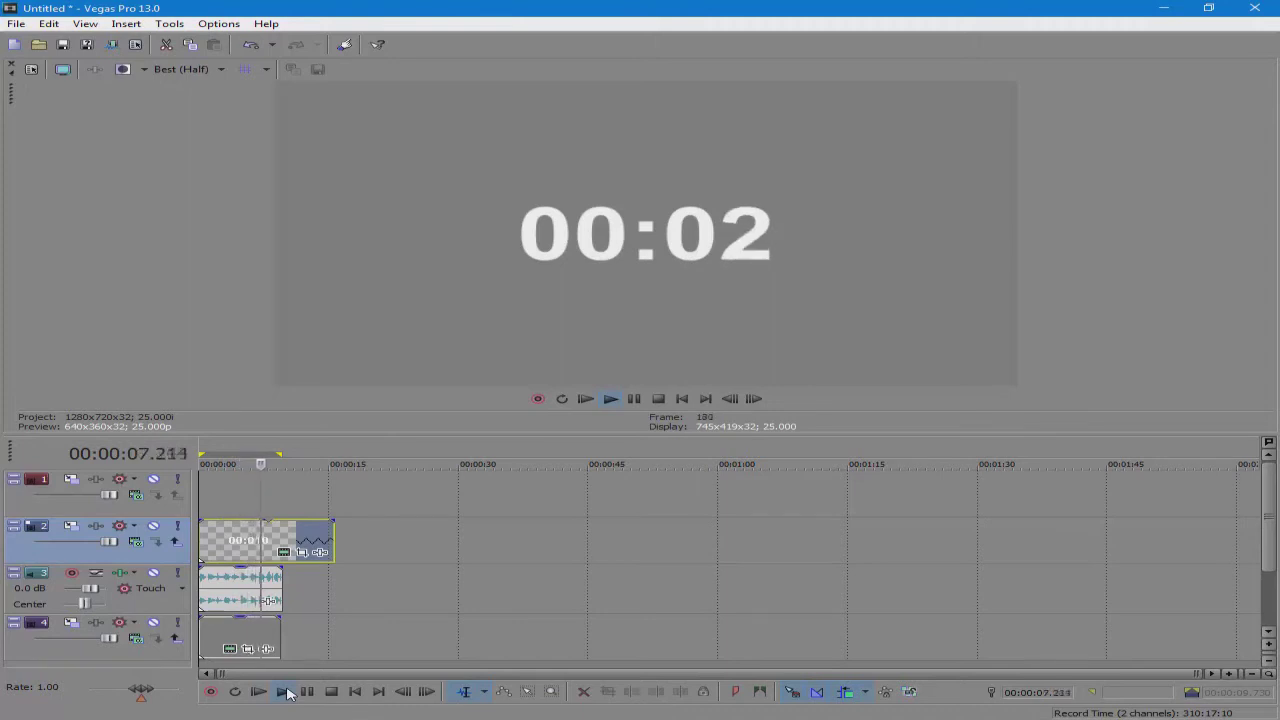
{"action": "left_click", "coordinate": [307, 692]}
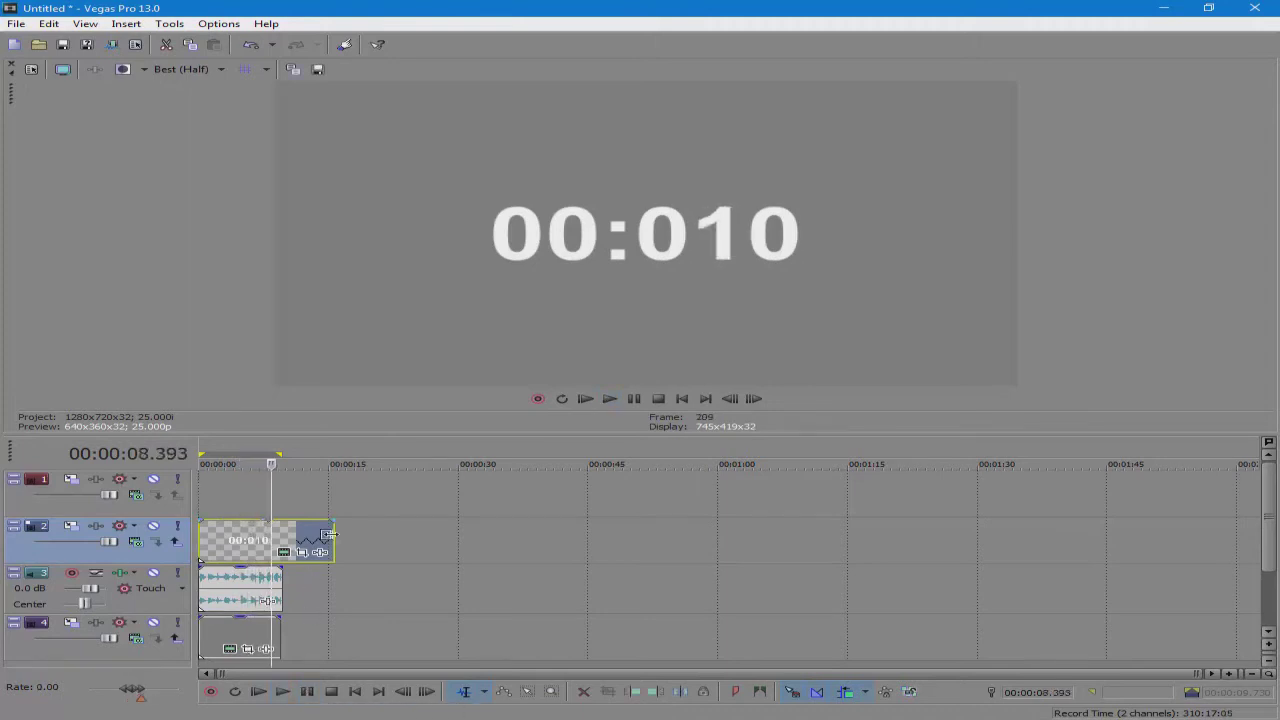
Stretch the text event's end to about 20 seconds, preview the countdown, and stretch it further to about 26 seconds
{"action": "left_click_drag", "start_coordinate": [330, 537], "coordinate": [364, 537]}
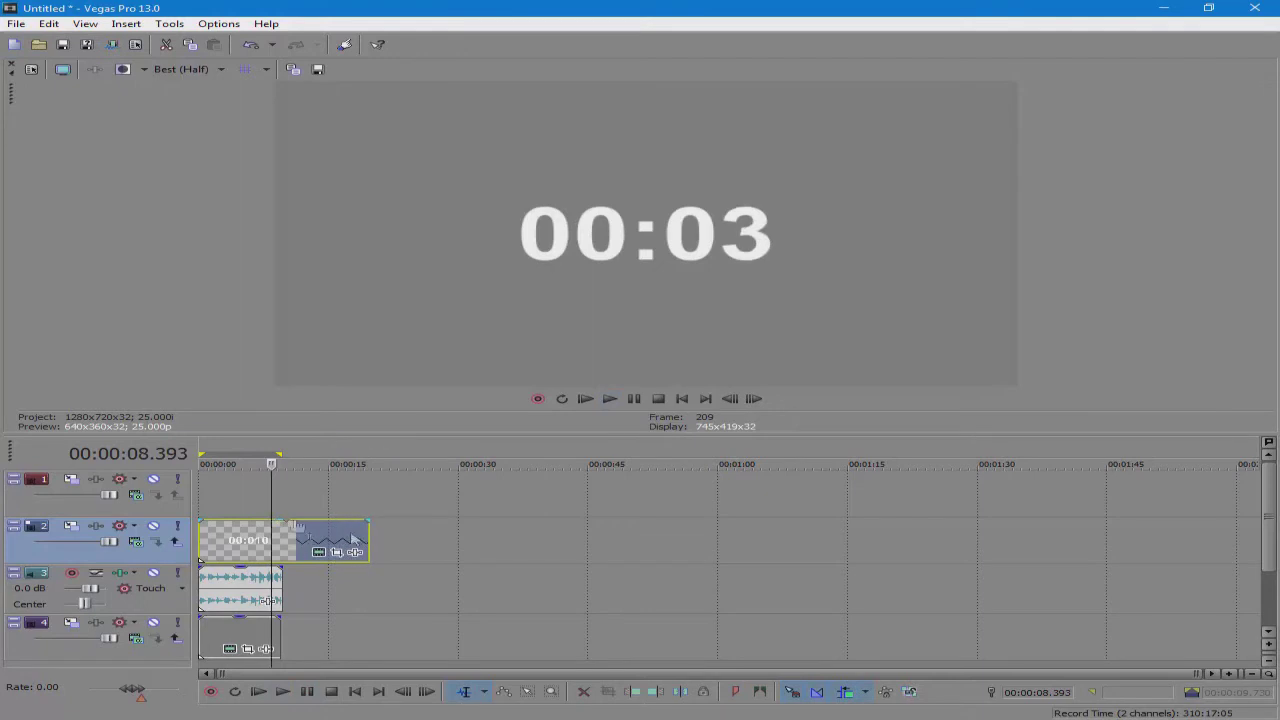
{"action": "left_click", "coordinate": [239, 502]}
{"action": "left_click", "coordinate": [286, 692]}
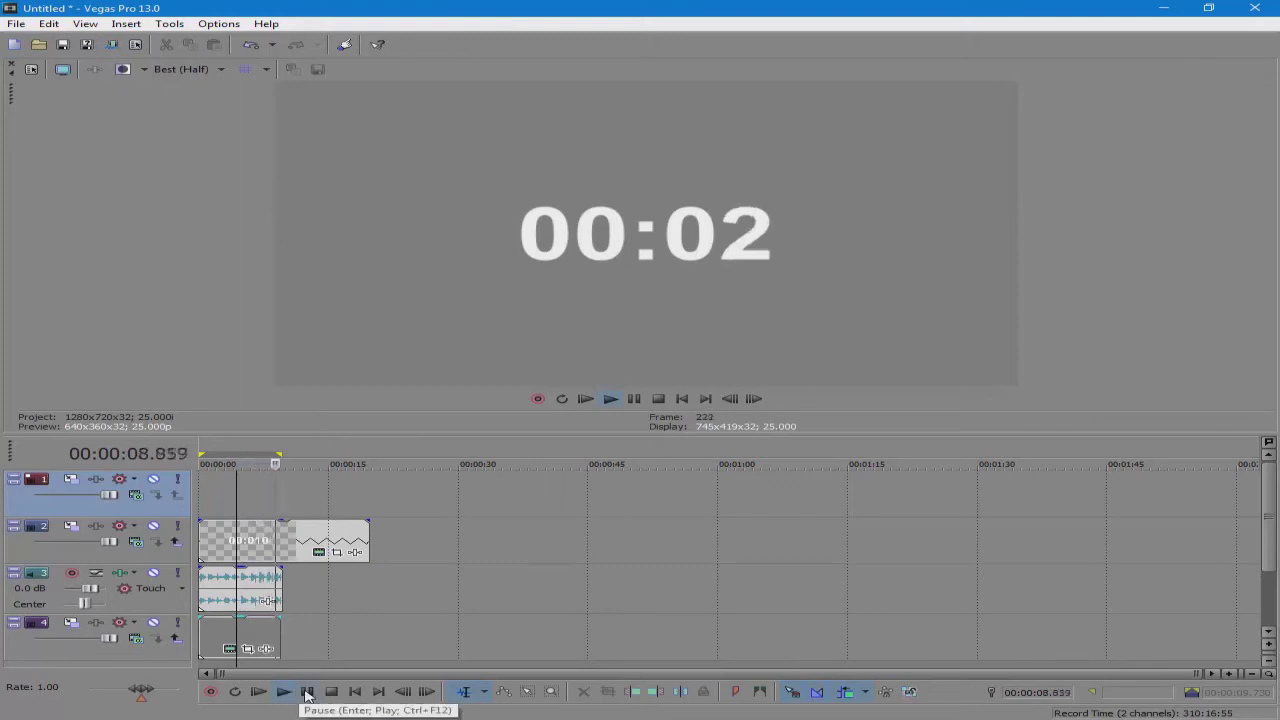
{"action": "left_click", "coordinate": [307, 692]}
{"action": "left_click_drag", "start_coordinate": [369, 534], "coordinate": [429, 534]}
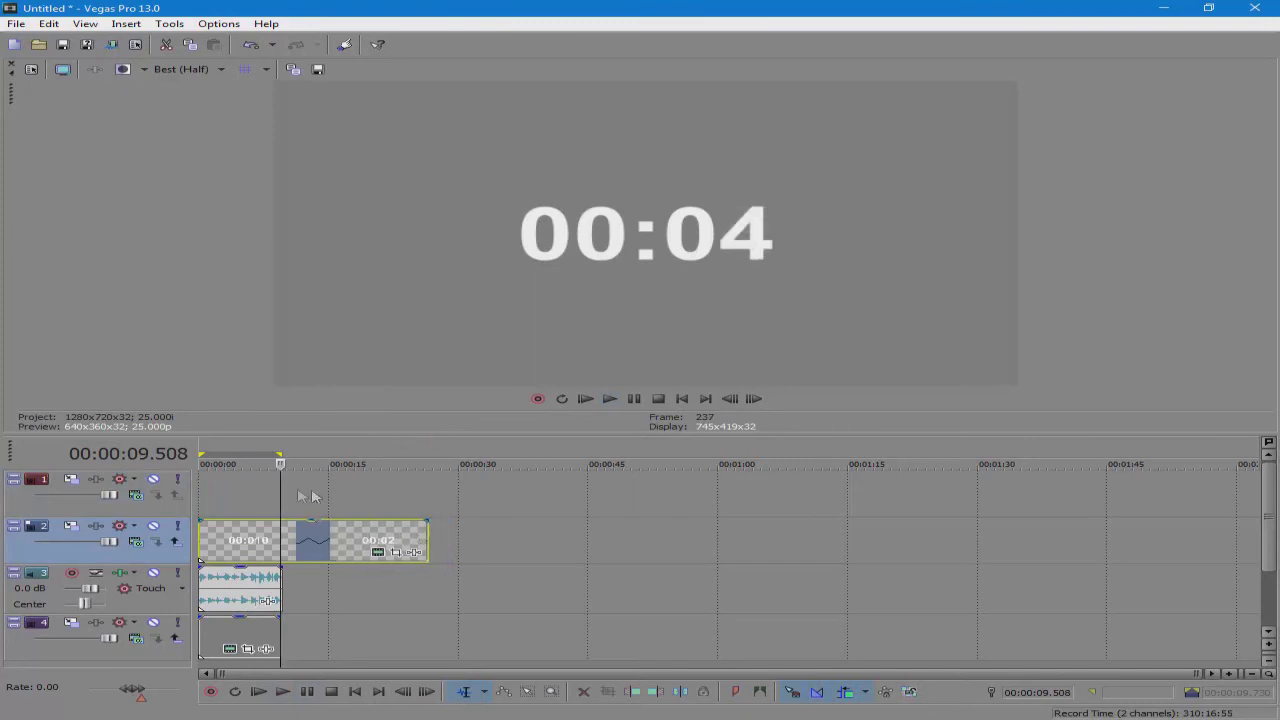
Shorten the stretched text event by moving its end back to about 20 seconds and on to about 18 seconds
{"action": "left_click_drag", "start_coordinate": [276, 488], "coordinate": [281, 491]}
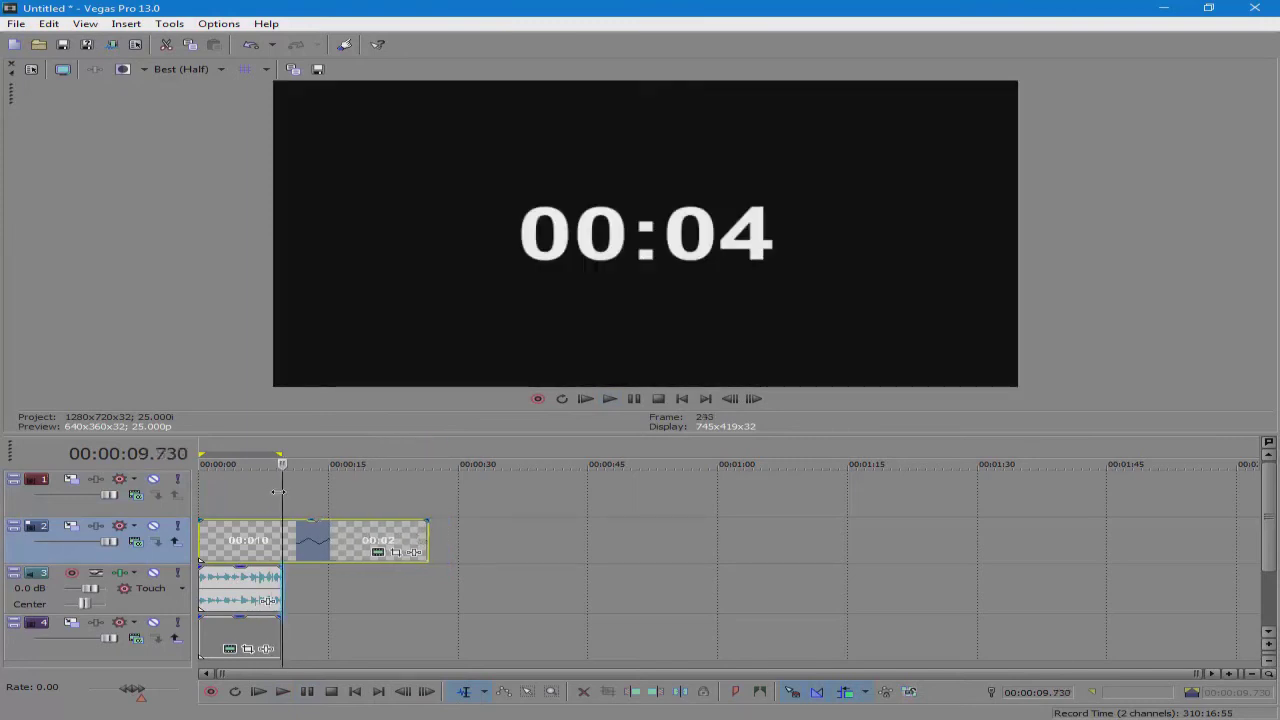
{"action": "left_click_drag", "start_coordinate": [424, 540], "coordinate": [362, 542]}
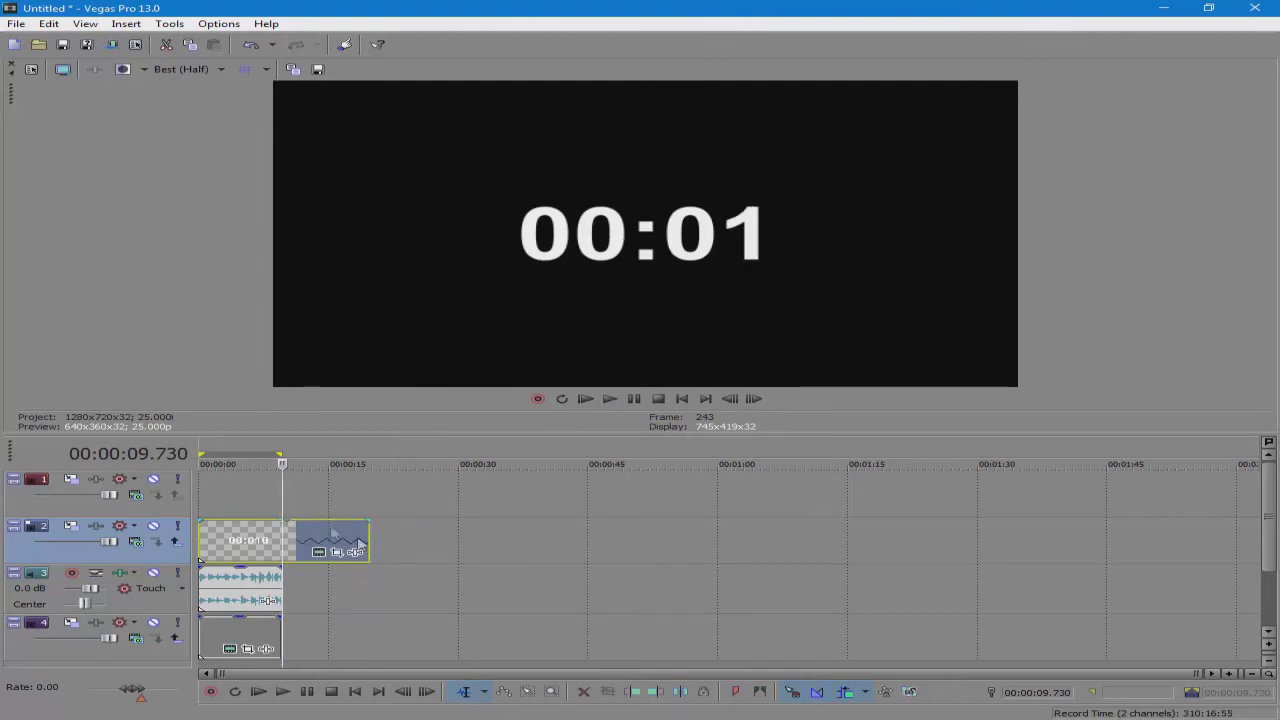
{"action": "key", "text": "ctrl+v"}
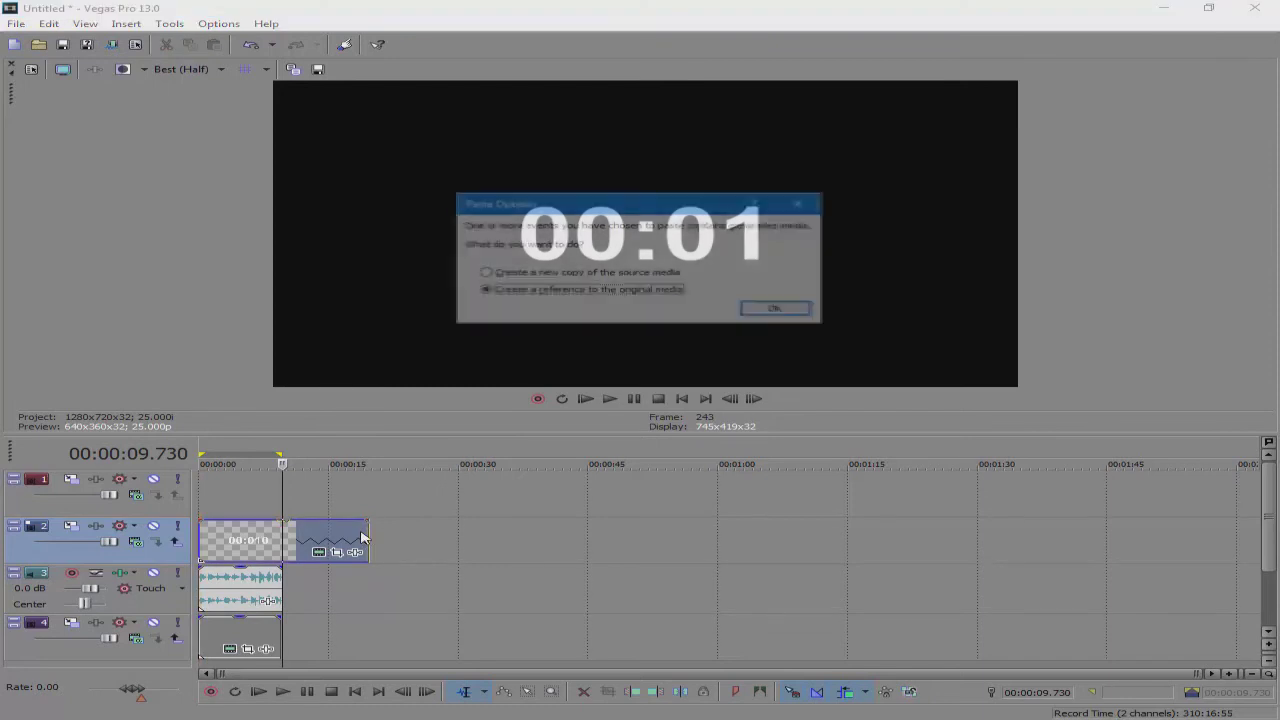
{"action": "left_click", "coordinate": [795, 204]}
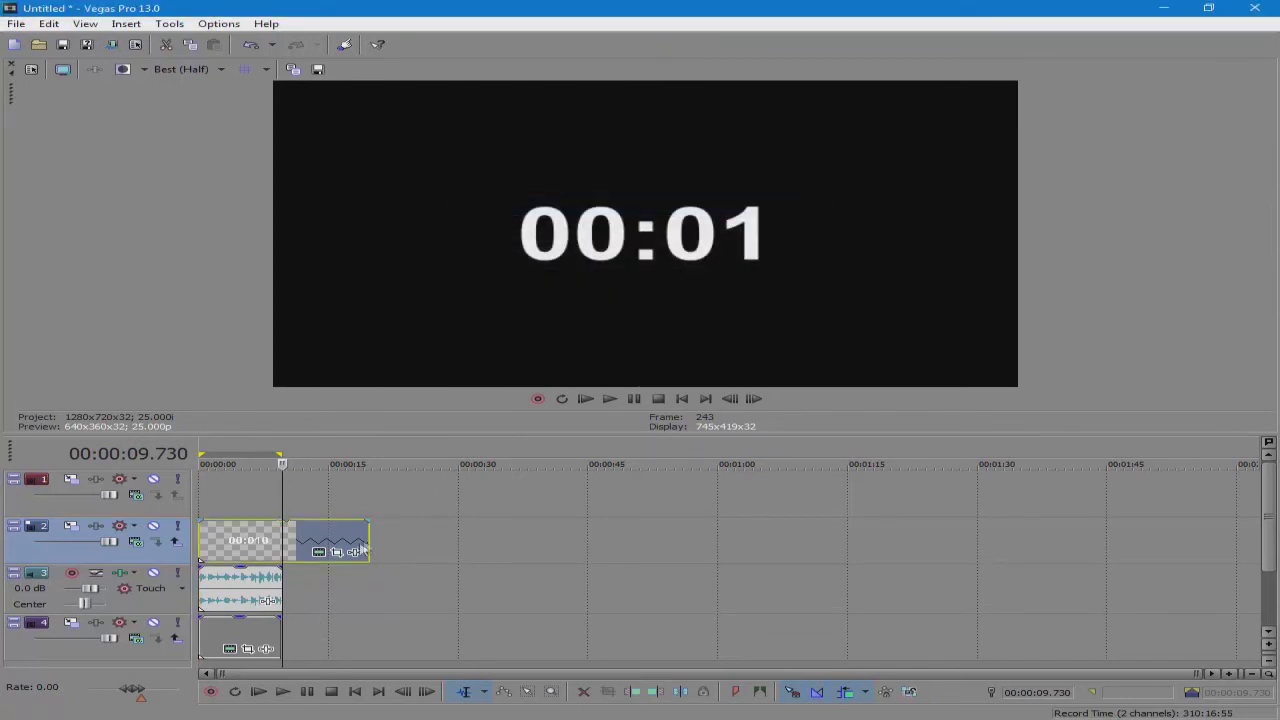
{"action": "left_click_drag", "start_coordinate": [369, 540], "coordinate": [357, 542]}
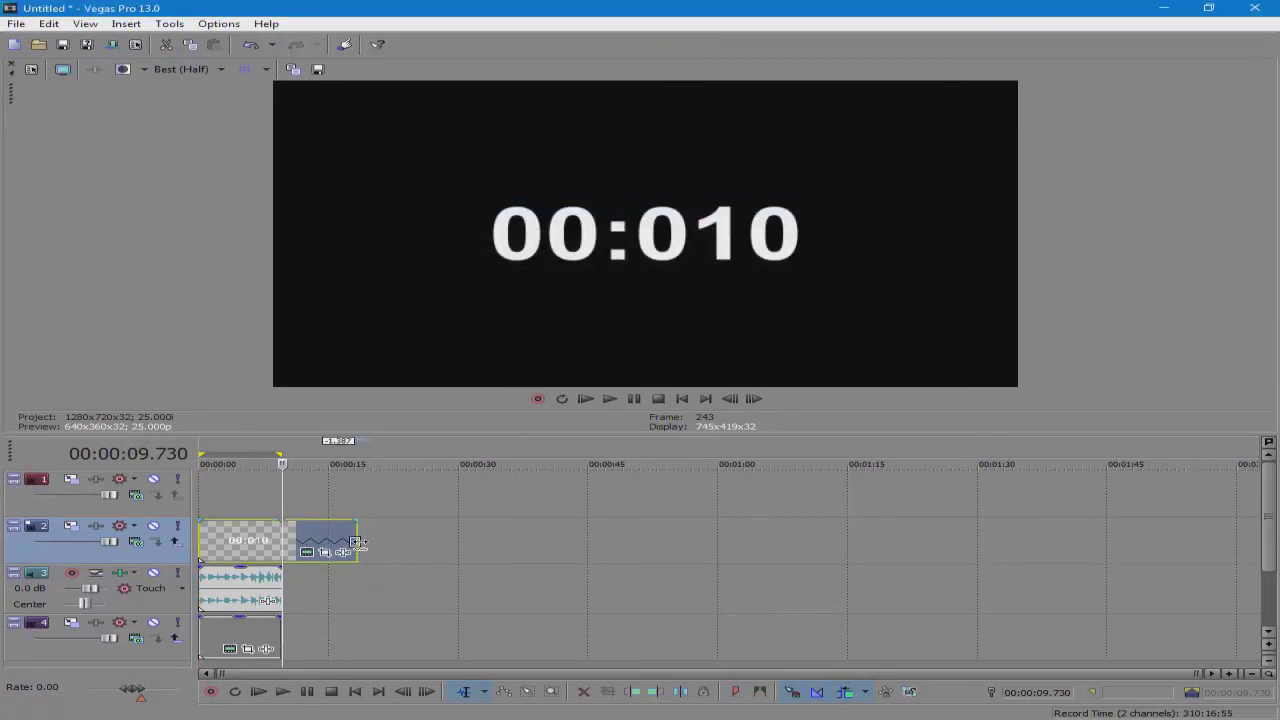
Place the cursor at the audio event's end and shorten the text event to match it at 00:00:09.730
{"action": "left_click", "coordinate": [266, 498]}
{"action": "left_click", "coordinate": [306, 692]}
{"action": "left_click", "coordinate": [277, 588]}
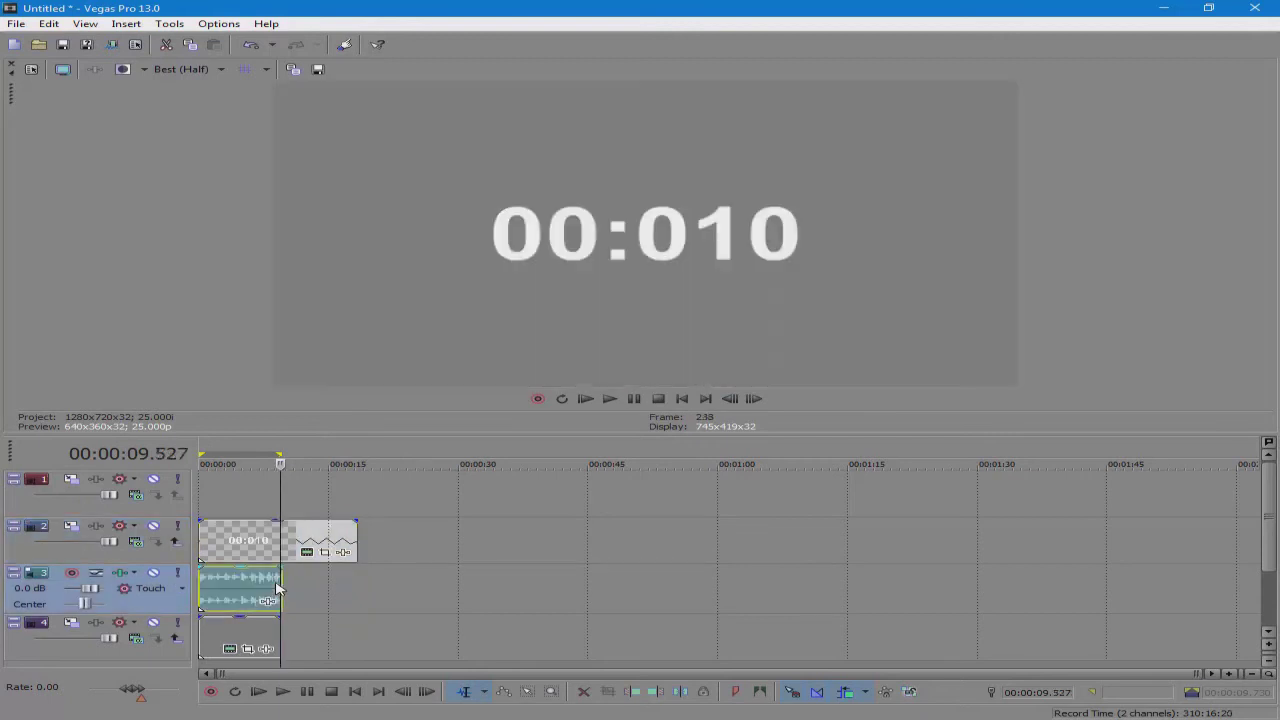
{"action": "left_click", "coordinate": [278, 582]}
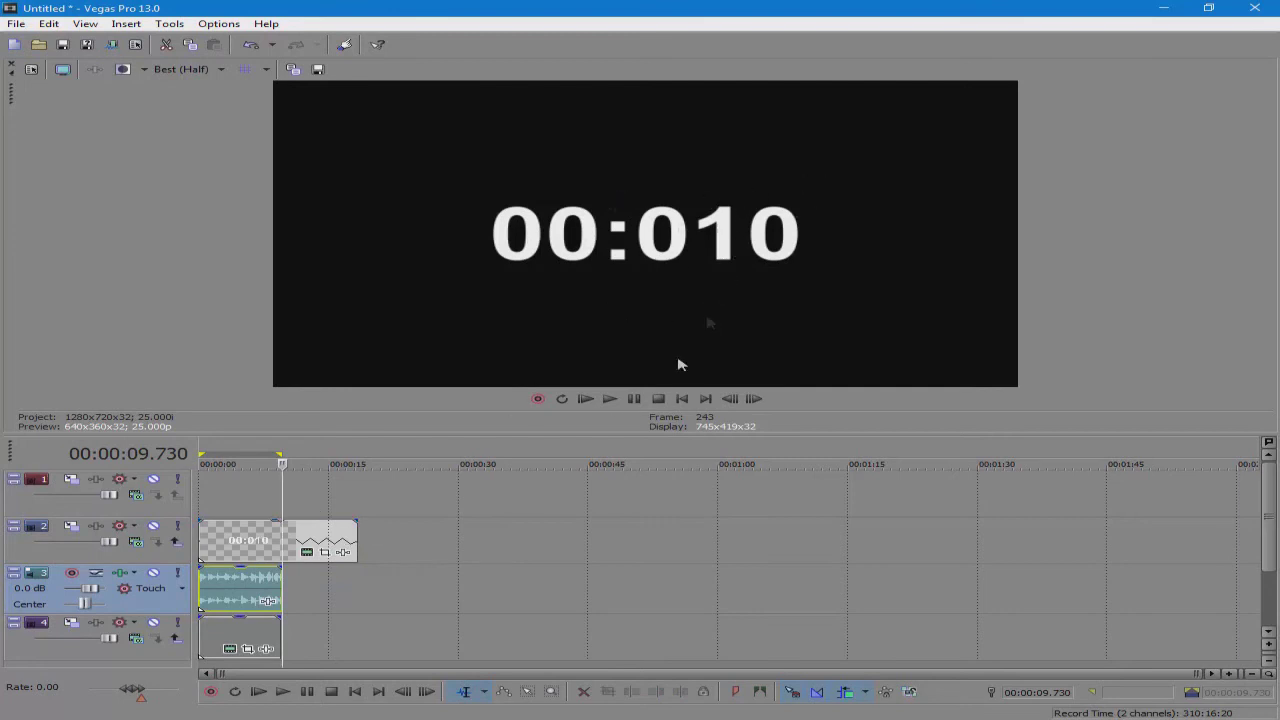
{"action": "left_click", "coordinate": [275, 496]}
{"action": "left_click", "coordinate": [277, 497]}
{"action": "left_click_drag", "start_coordinate": [354, 537], "coordinate": [283, 537]}
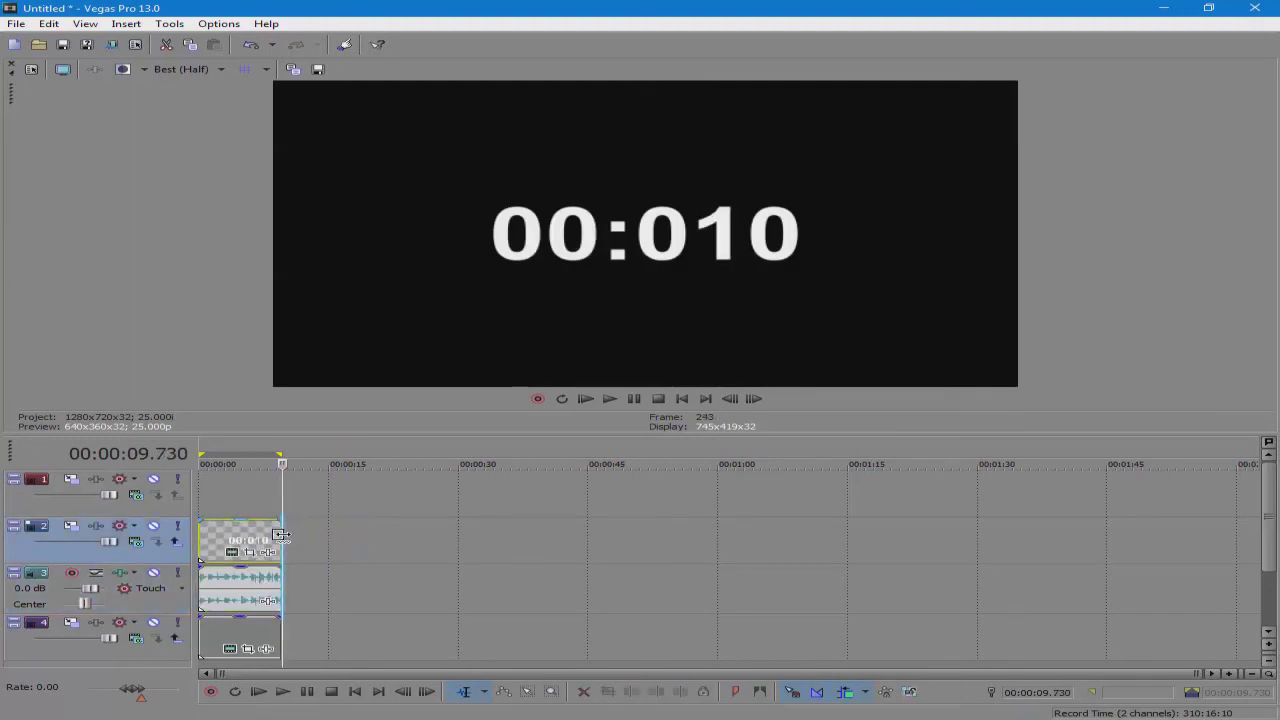
Fine-adjust the ends of the text and audio events to 00:00:09.455, in line with the event on track 4
{"action": "left_click", "coordinate": [1229, 673]}
{"action": "left_click_drag", "start_coordinate": [557, 527], "coordinate": [546, 526]}
{"action": "left_click_drag", "start_coordinate": [545, 527], "coordinate": [546, 530]}
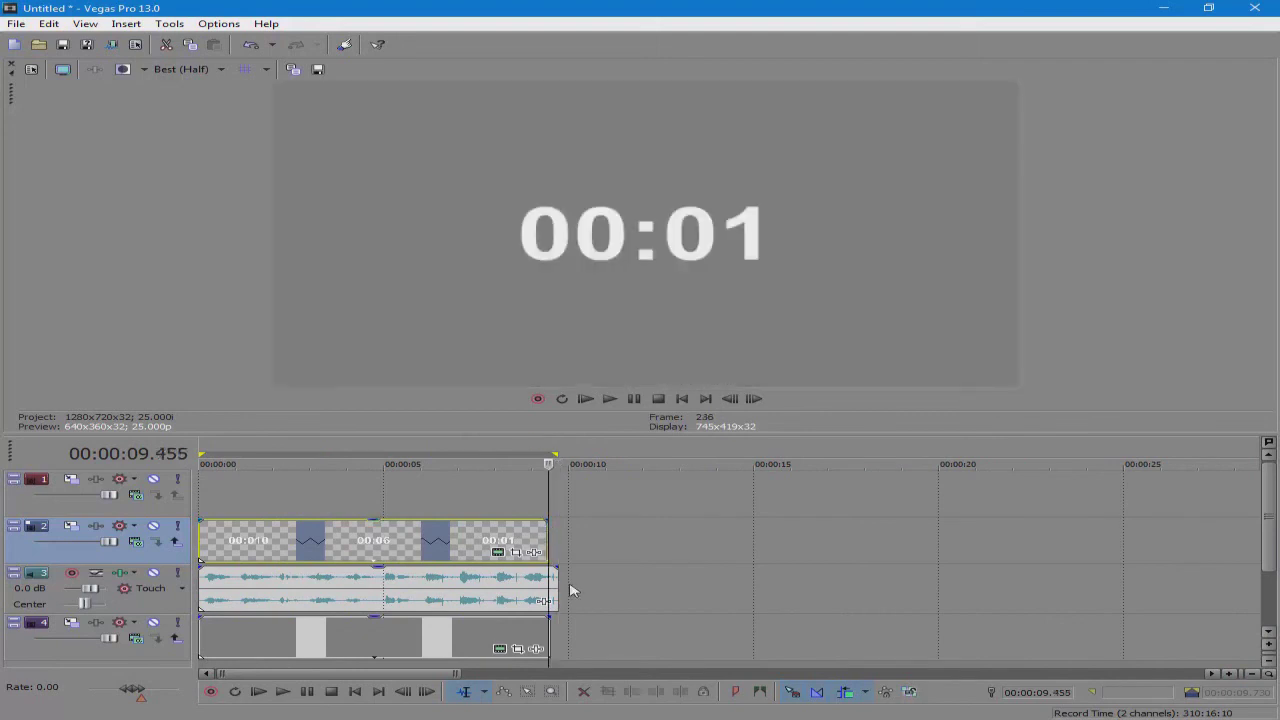
{"action": "left_click_drag", "start_coordinate": [556, 582], "coordinate": [547, 582]}
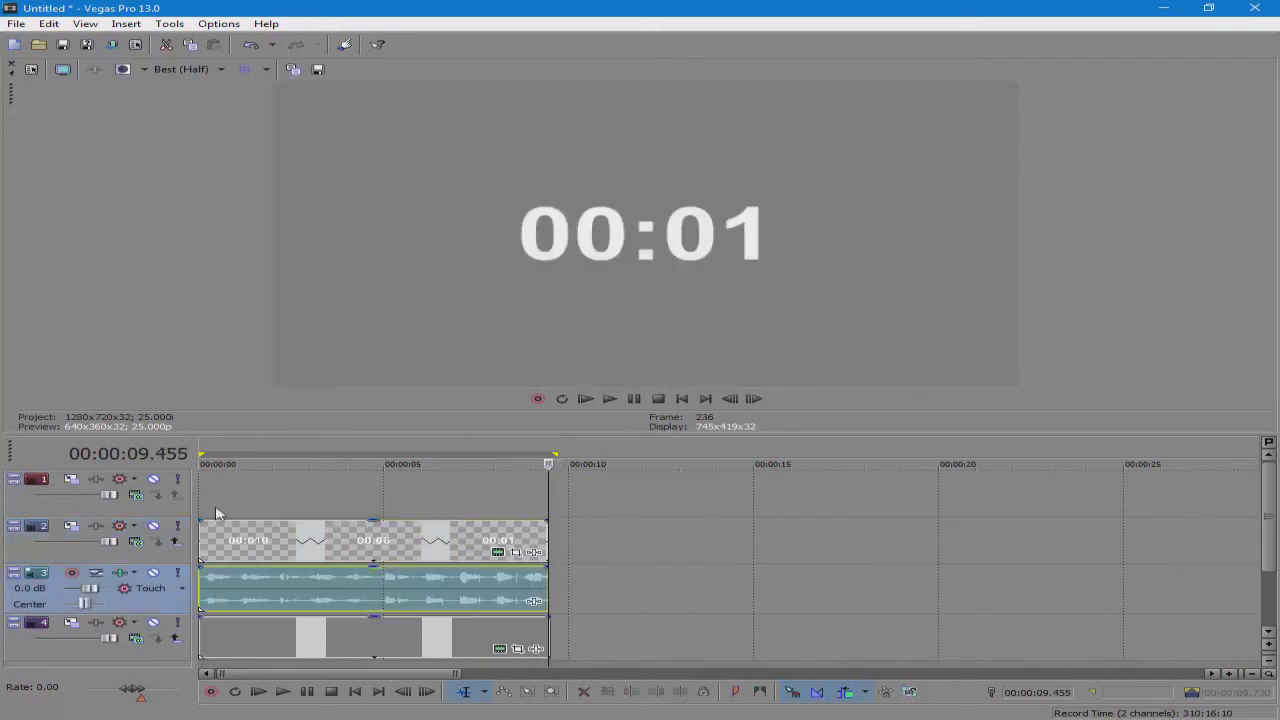
Play the countdown from the start to check its timing, pause it, and place the cursor at about 6.2 seconds
{"action": "left_click", "coordinate": [202, 508]}
{"action": "left_click", "coordinate": [283, 691]}
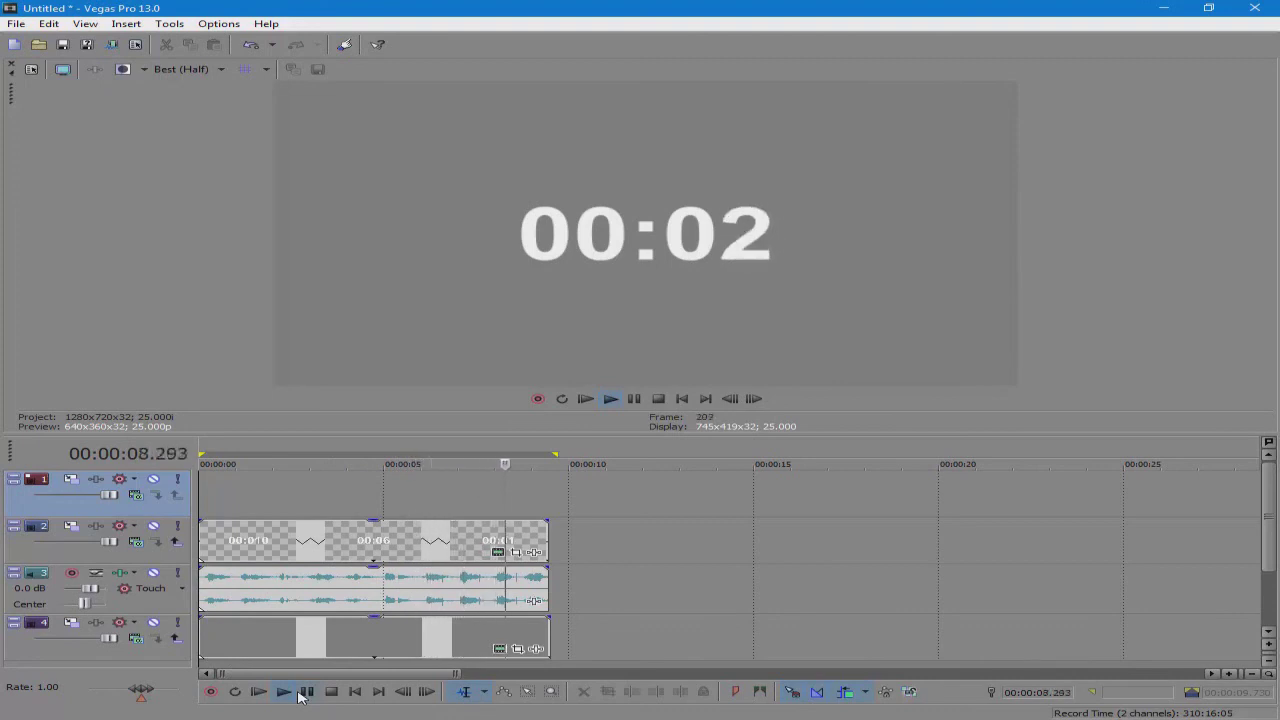
{"action": "left_click", "coordinate": [307, 692]}
{"action": "left_click", "coordinate": [432, 497]}
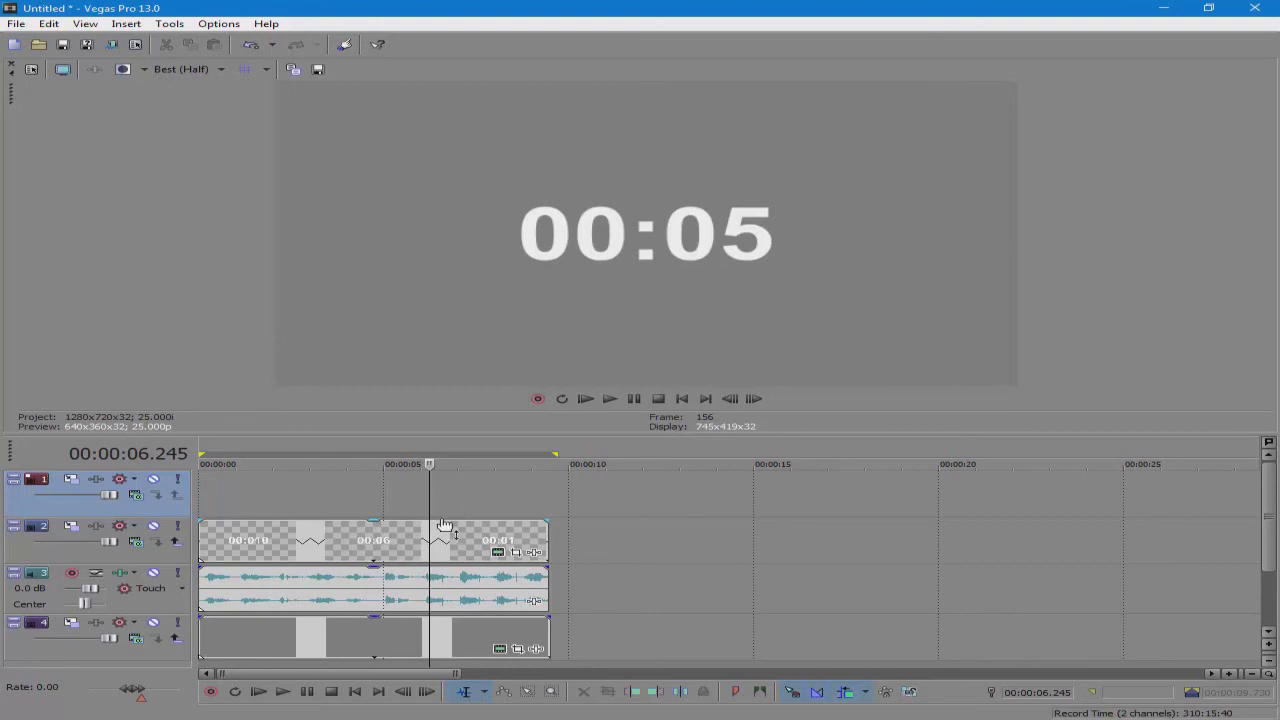
{"action": "mouse_move", "coordinate": [451, 525]}
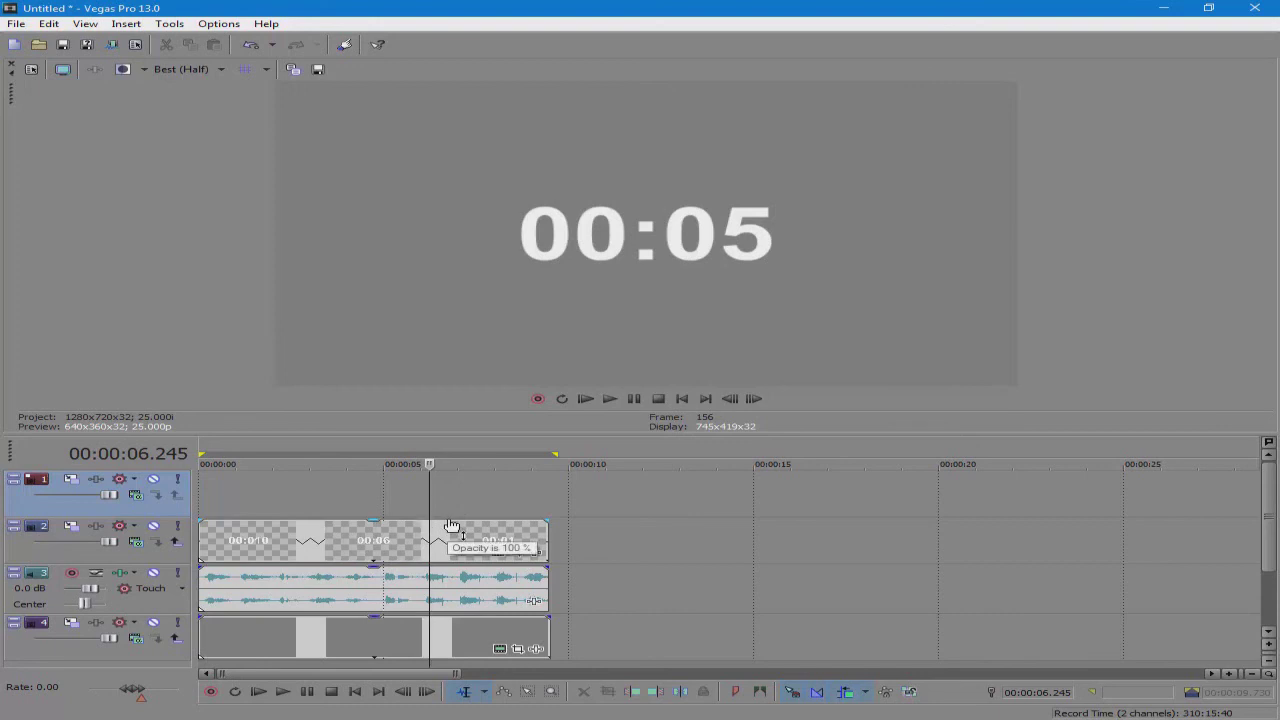